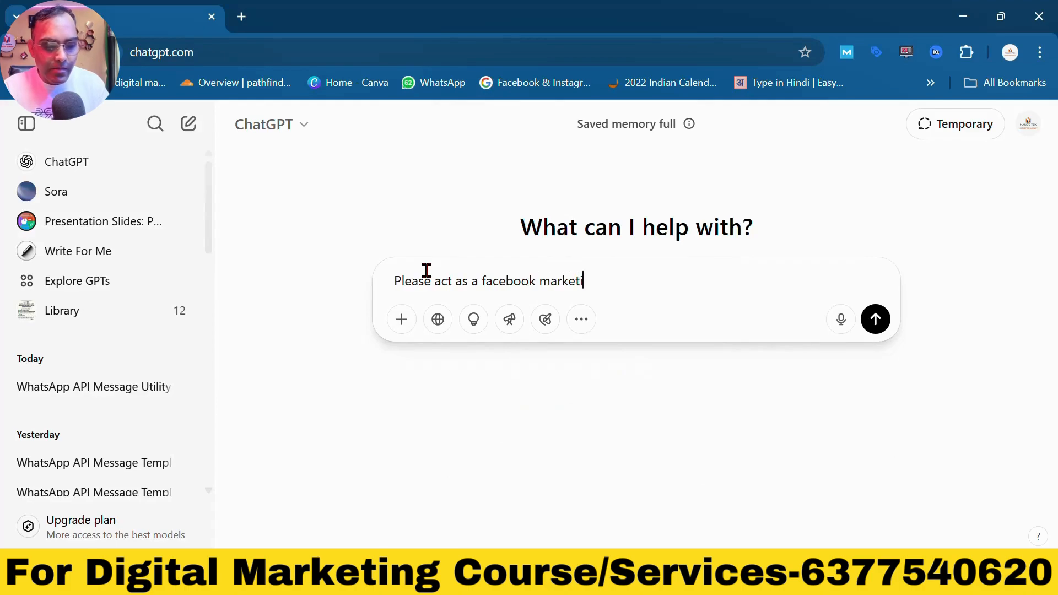
Finish 'facebook marketing expert,' and add 'I am a digital marketing coach, i impart online digital marketing classes at advance level'
text(er)
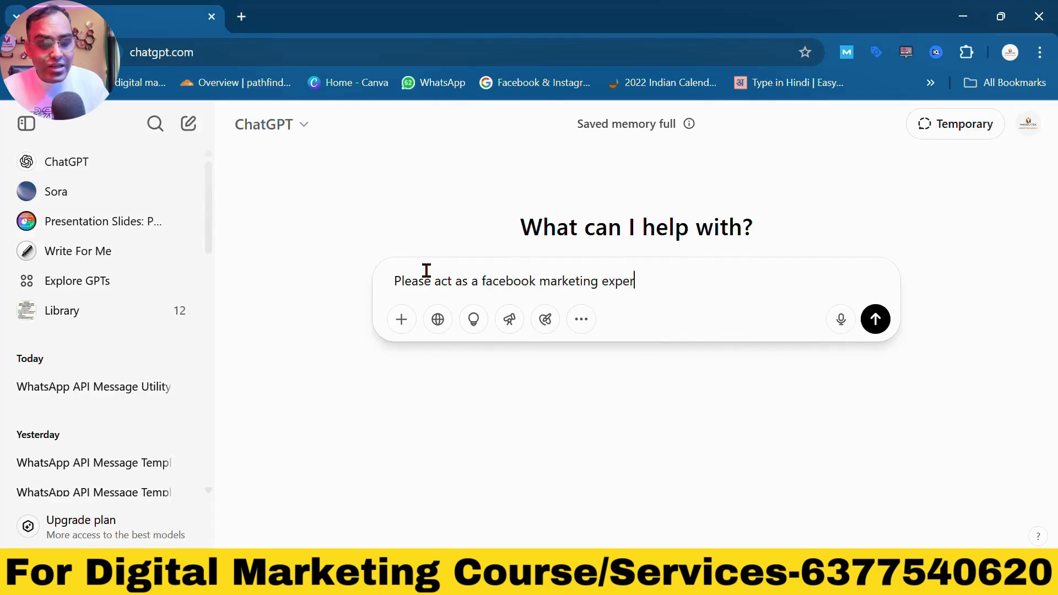
text(t ,)
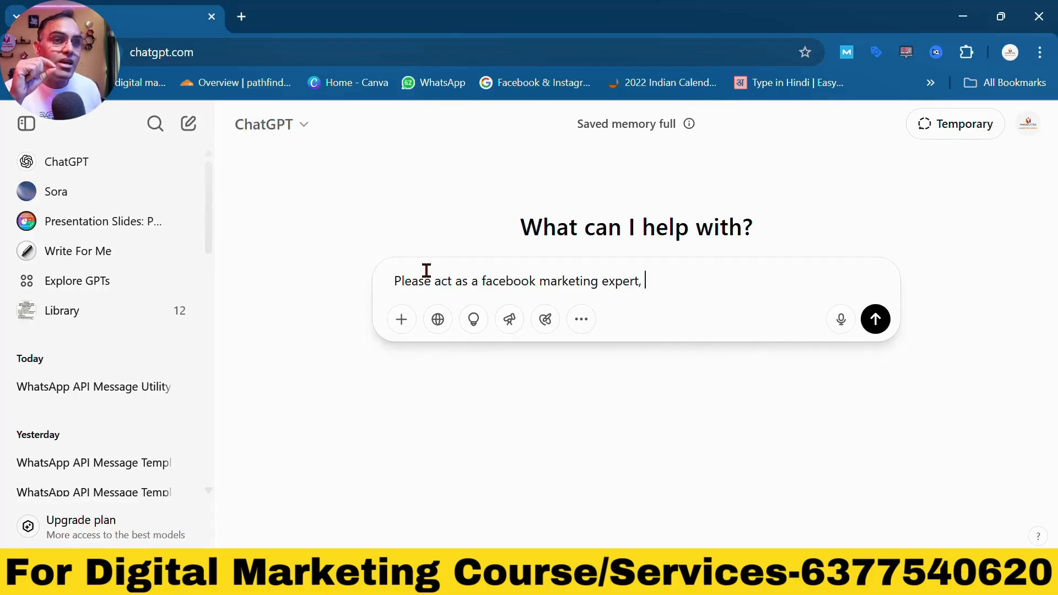
click(705, 496)
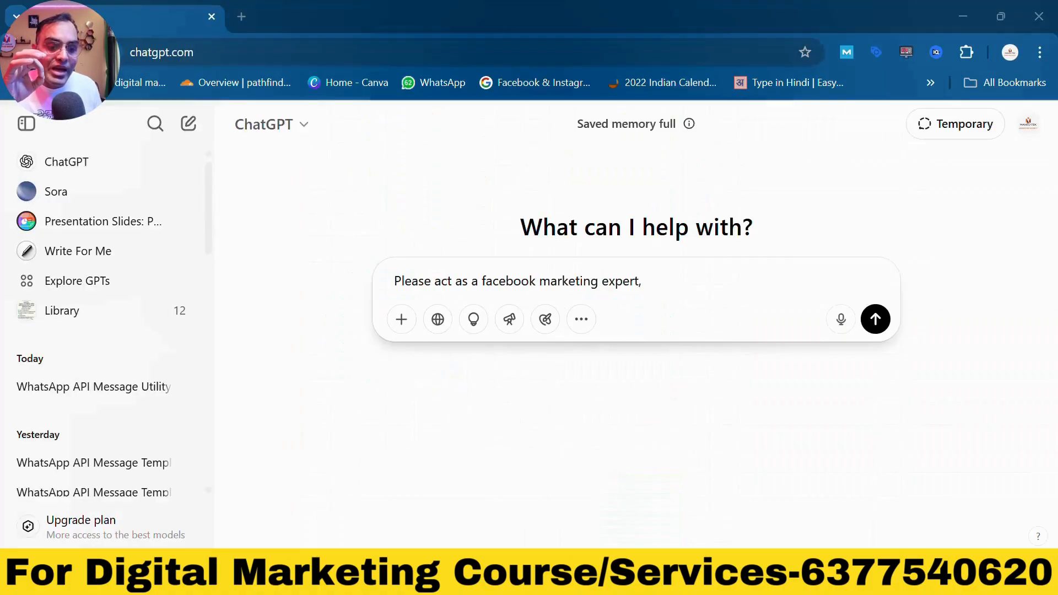
text(I a)
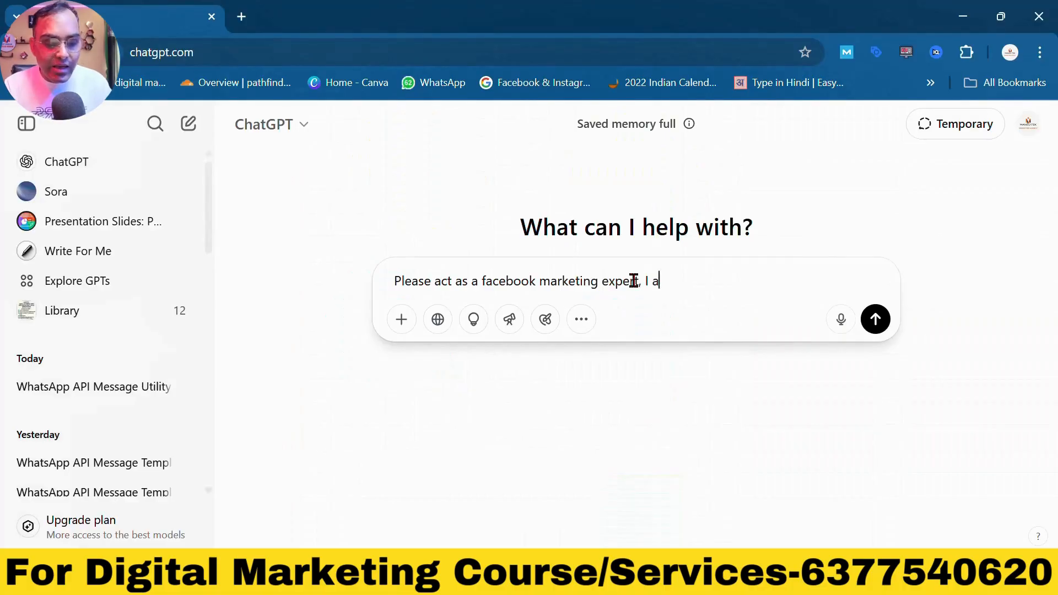
text(m a digita)
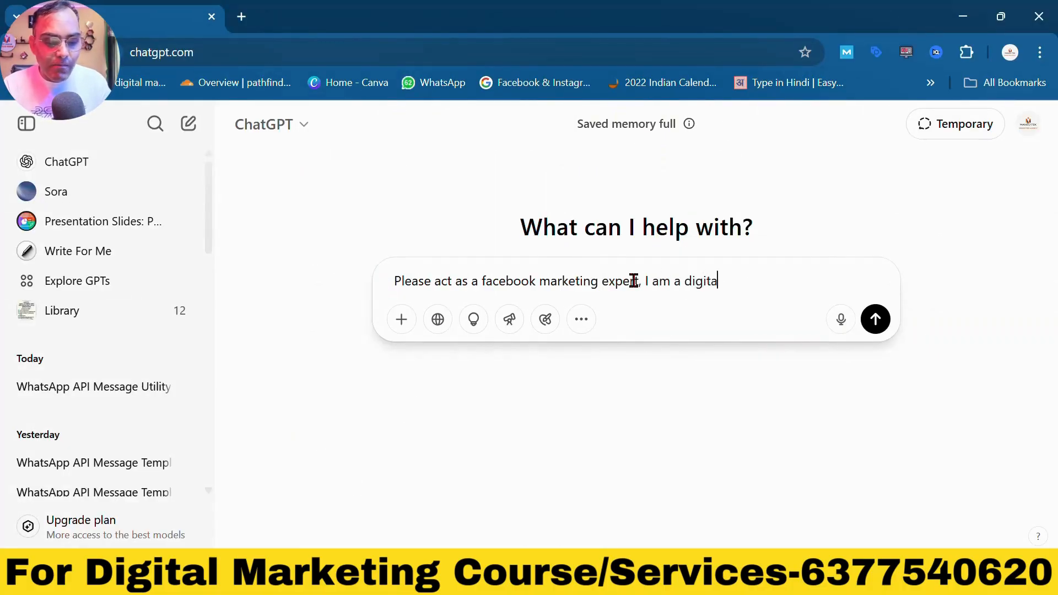
text(l marketing)
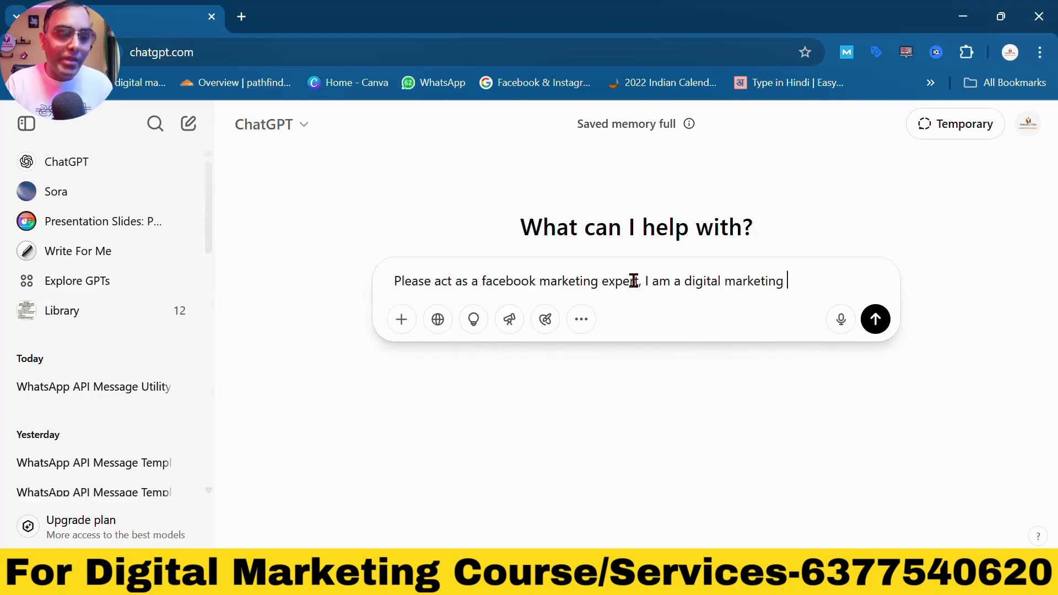
text( coach, )
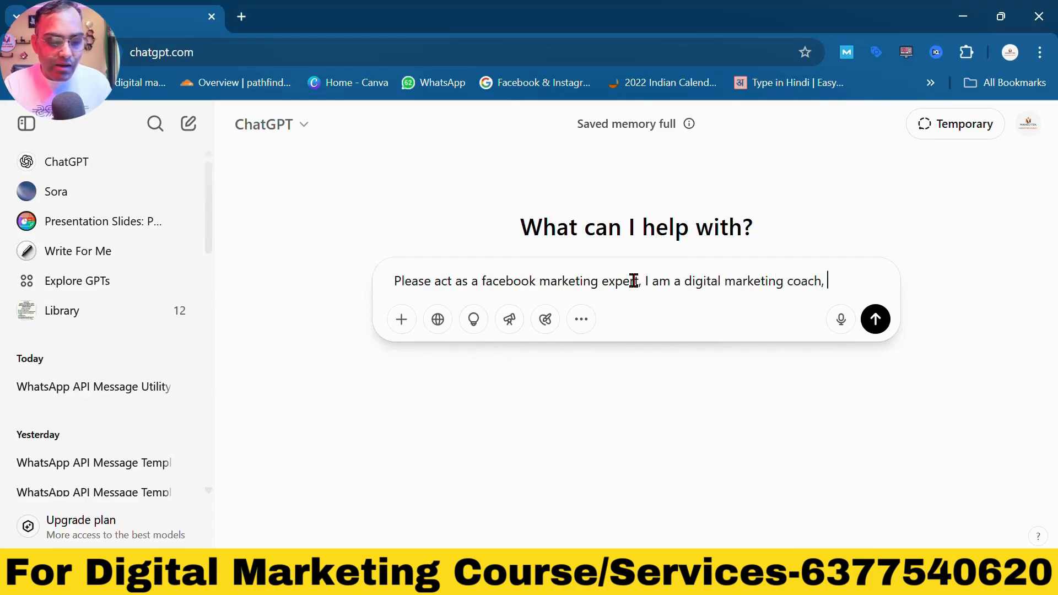
text(i im)
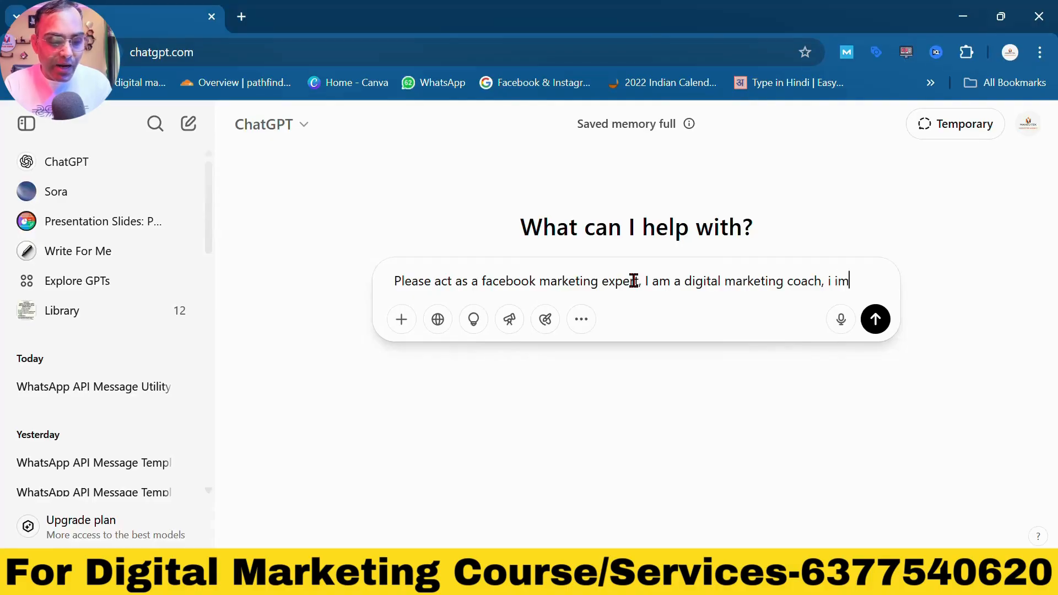
text(part on)
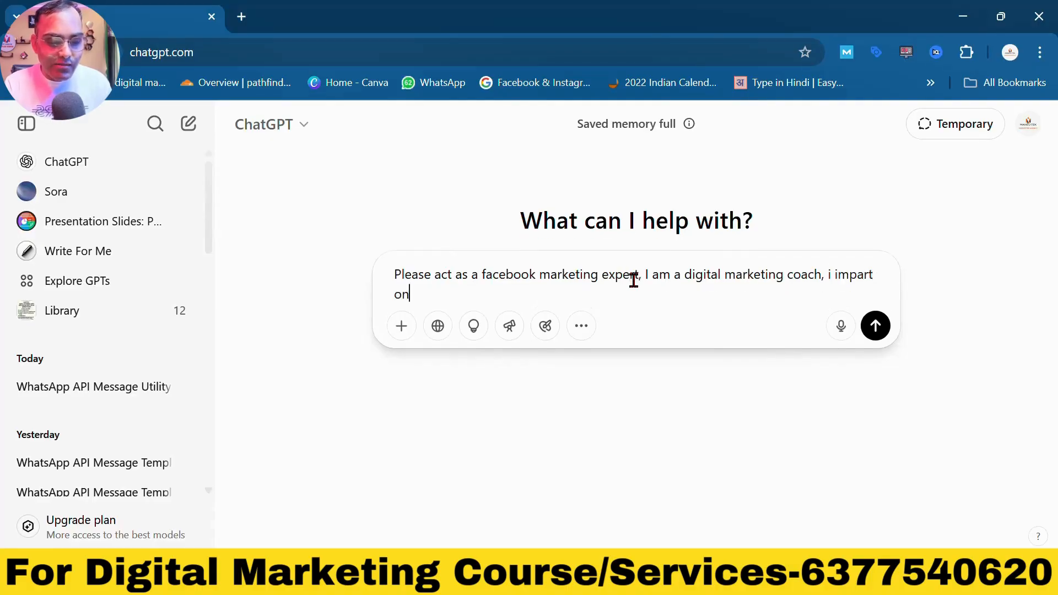
text(line digital)
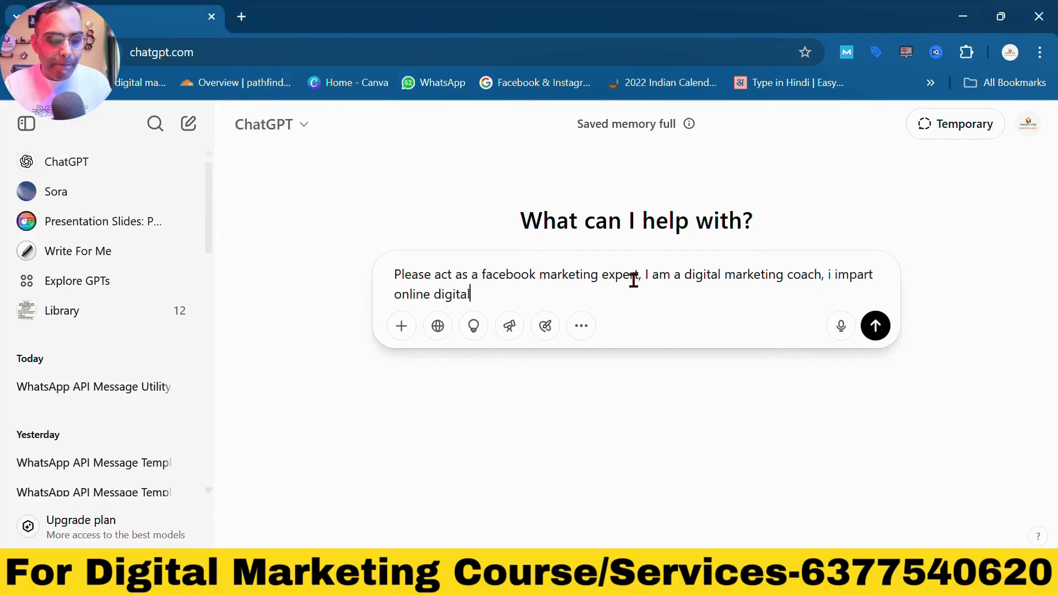
text( marketing )
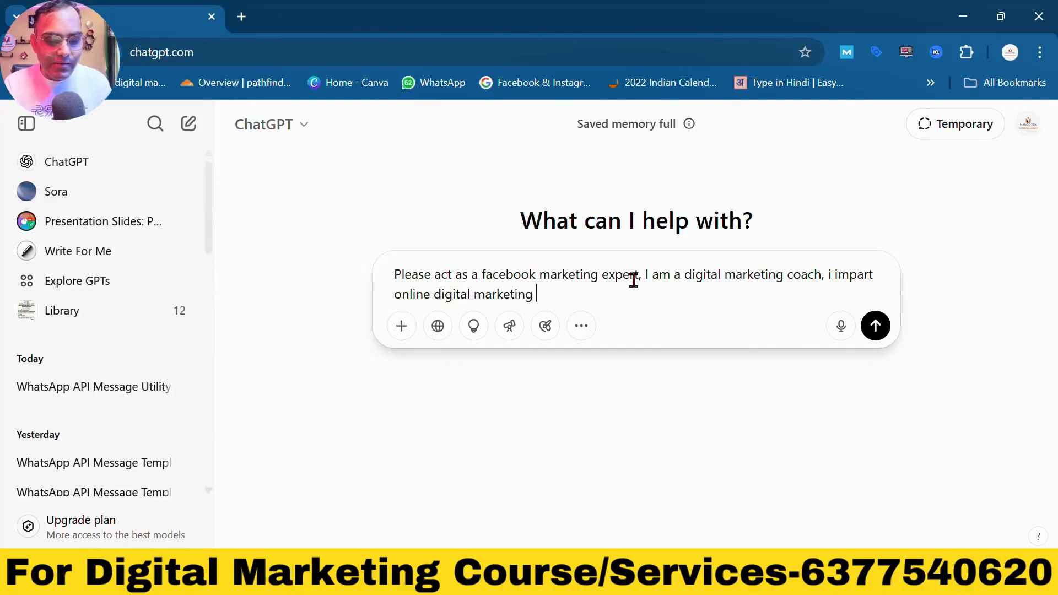
text(classes a)
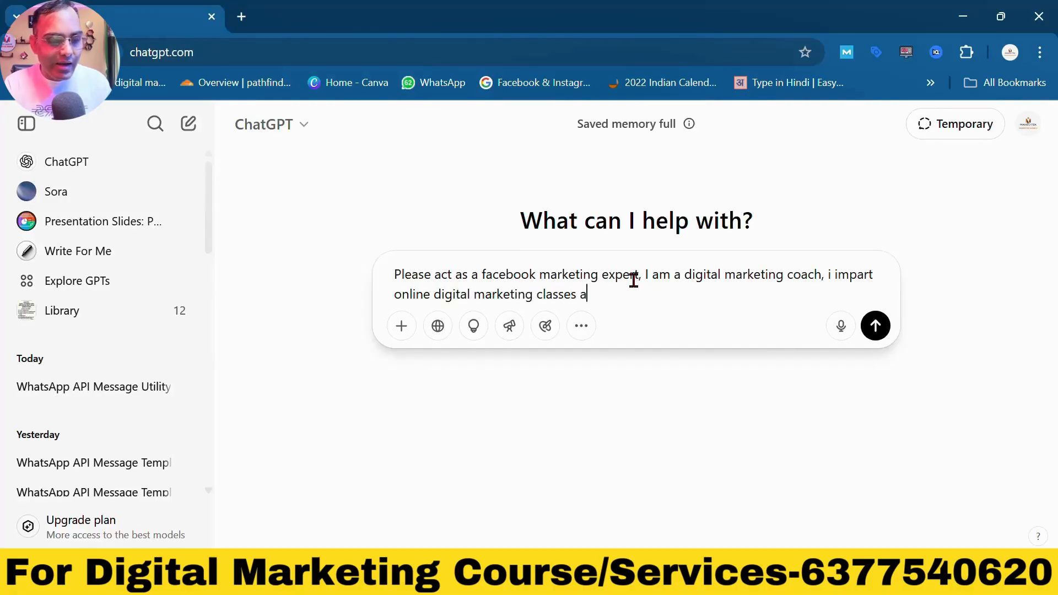
text(t advance level,)
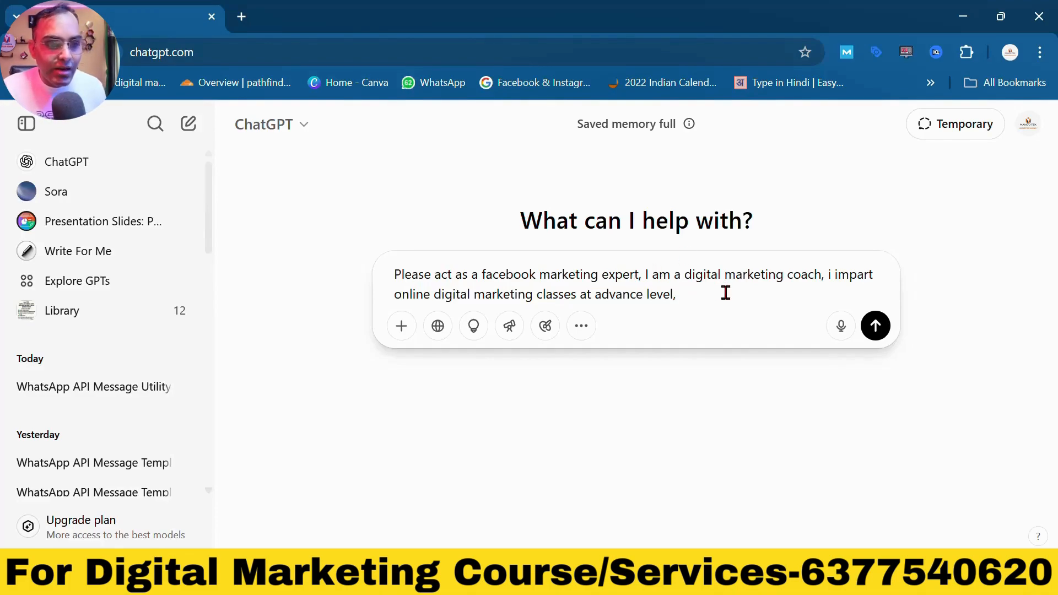
Insert the user's name after 'expert,' and append 'i want to generate leads from facebook and insta ads.'
click(642, 274)
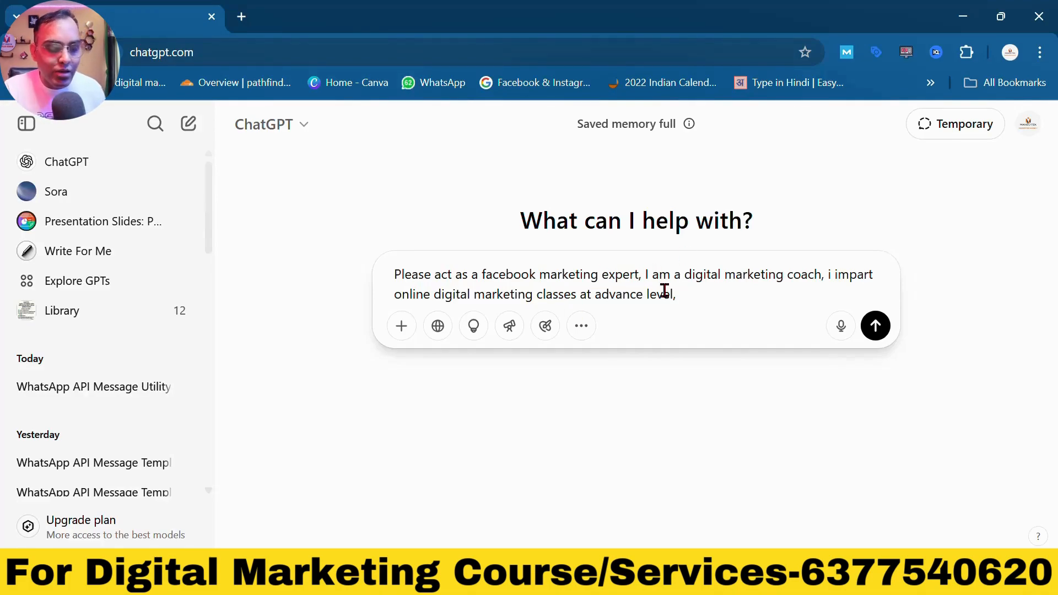
text(My name is)
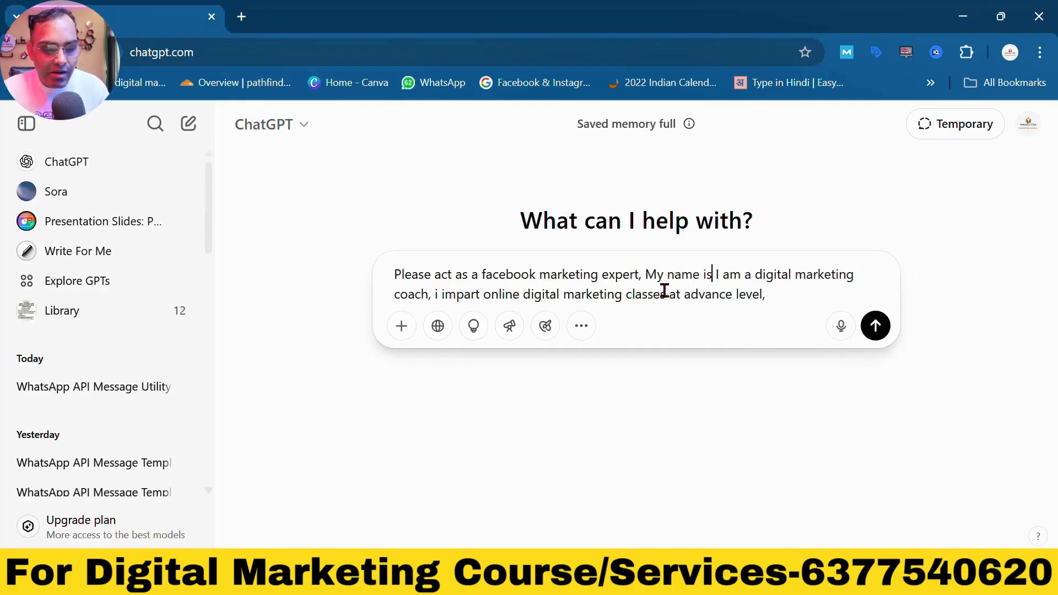
text( Mano )
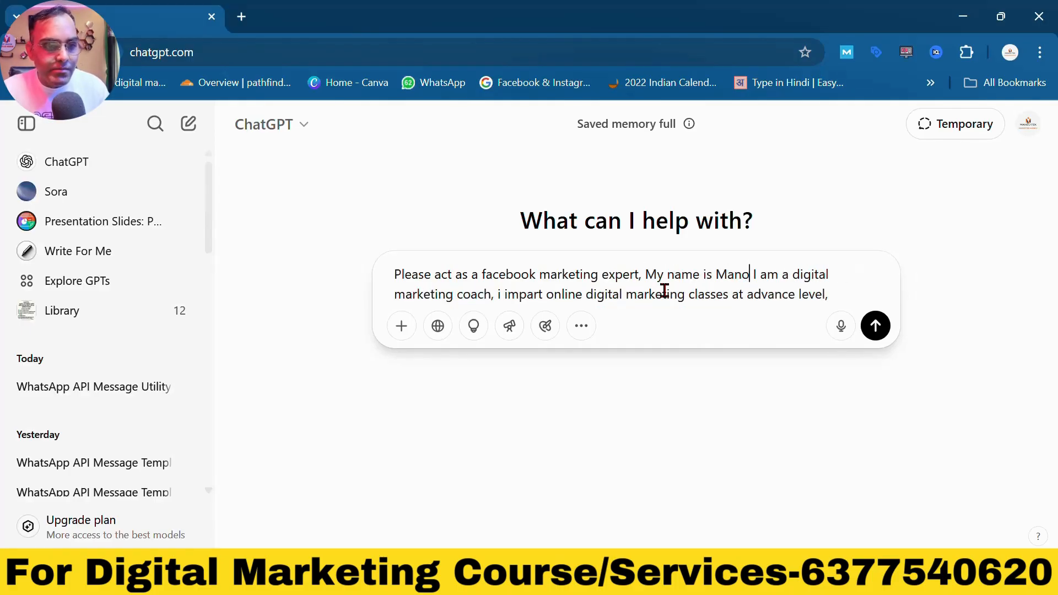
text(j Kumar)
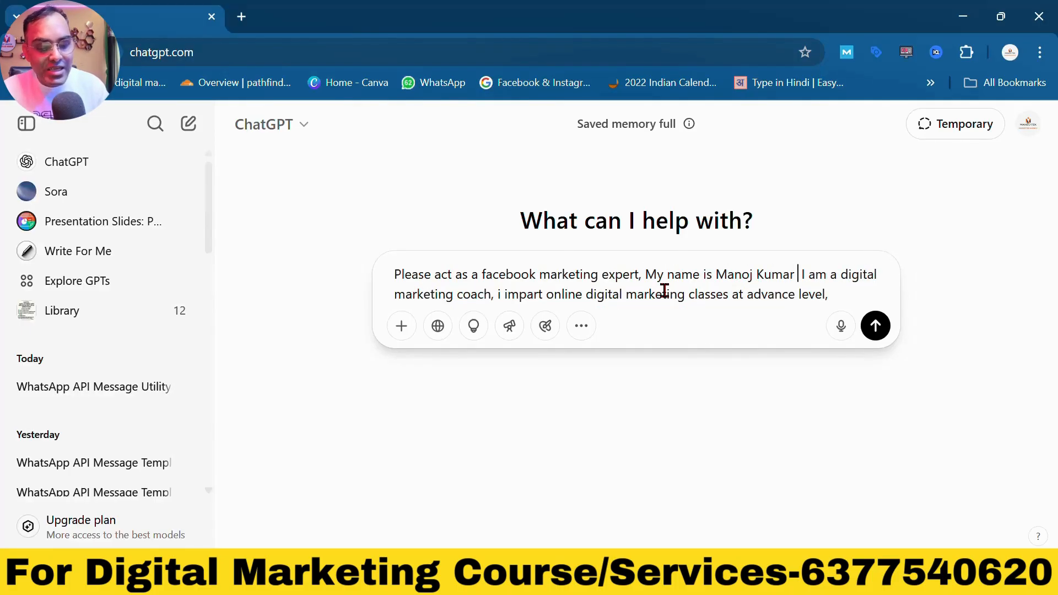
key(BackSpace)
text(,)
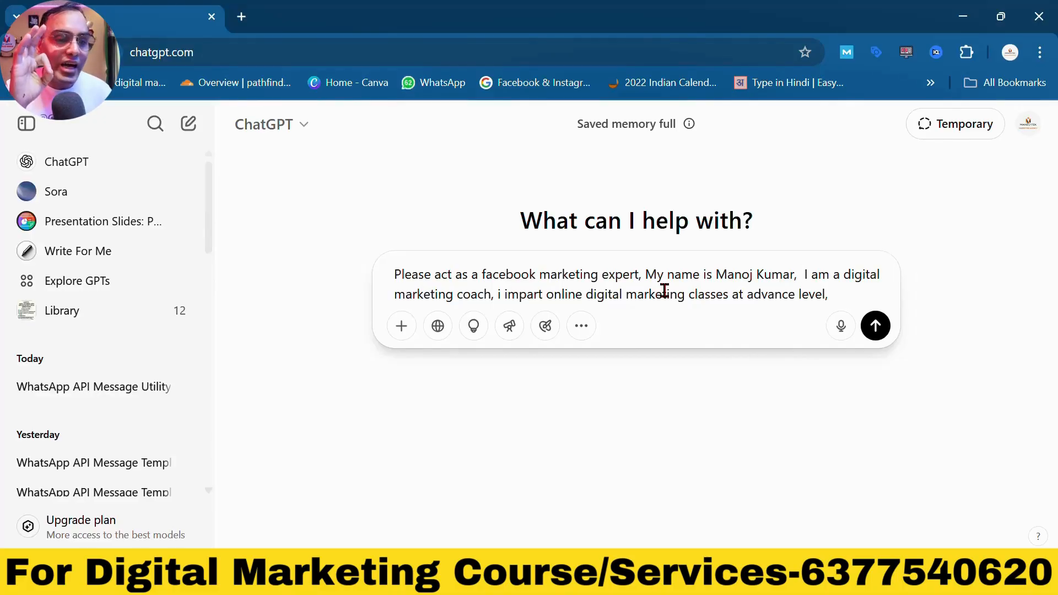
click(860, 293)
text(i)
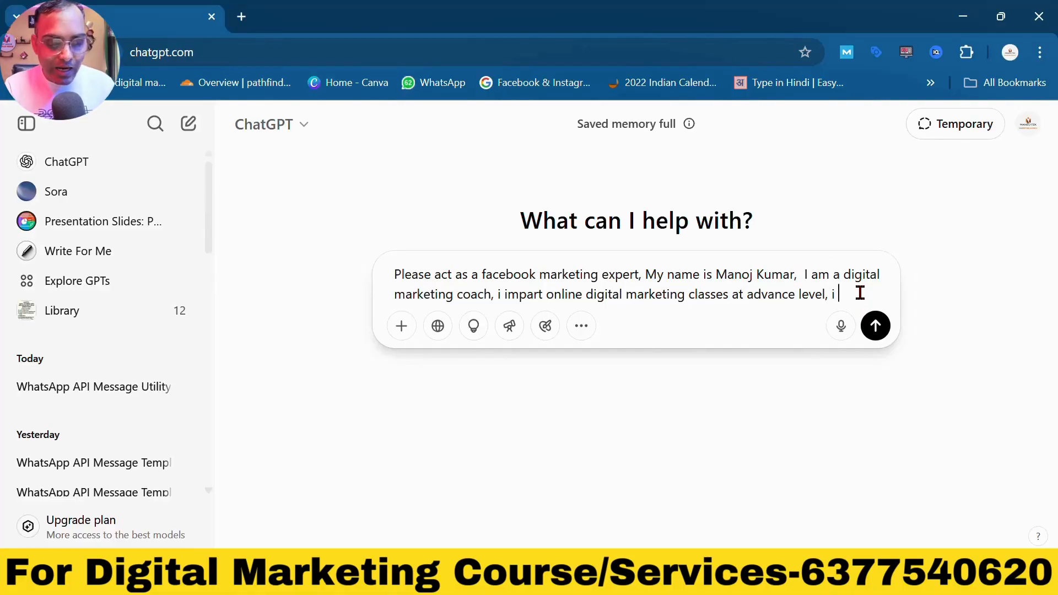
text( want to ge)
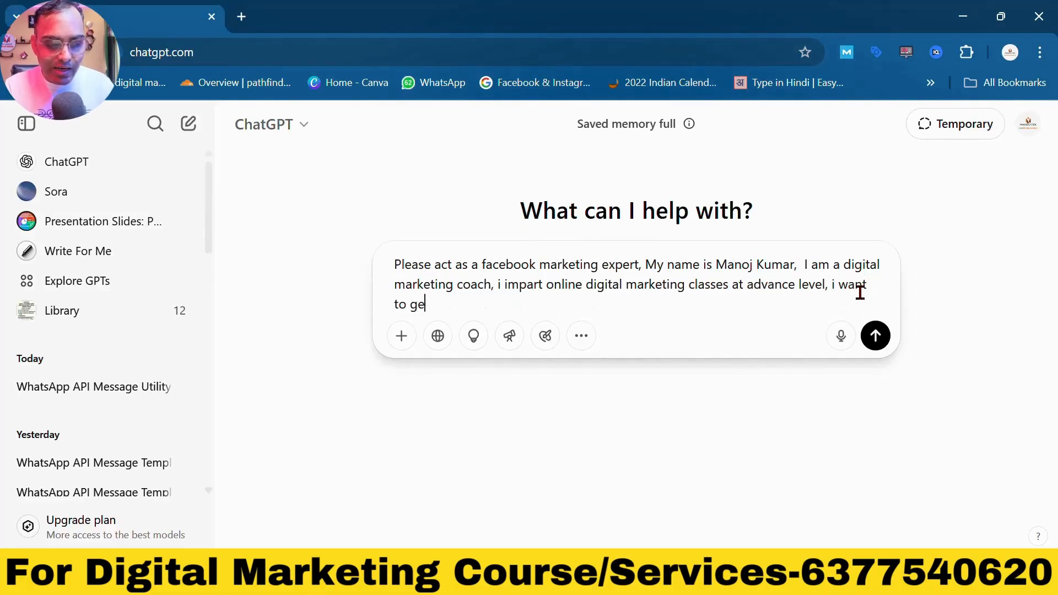
text(nerate leads )
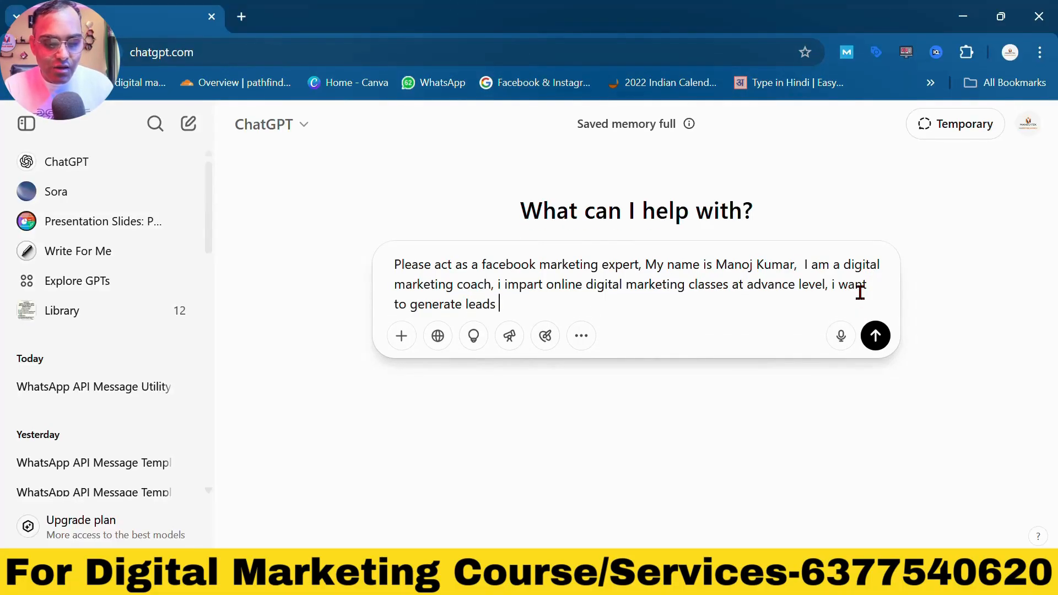
text(from facebo)
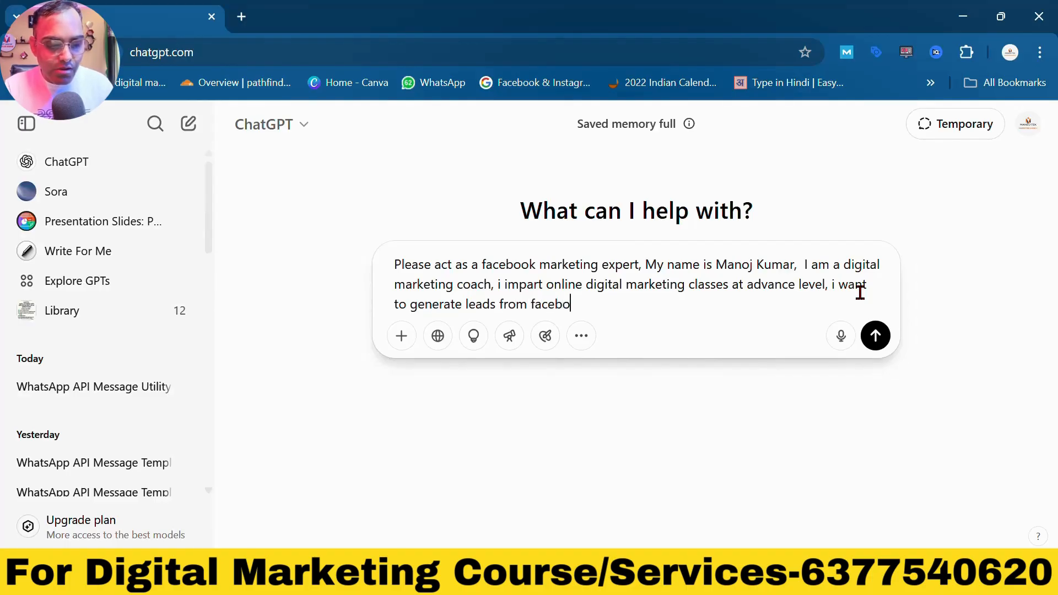
text(ok and insta)
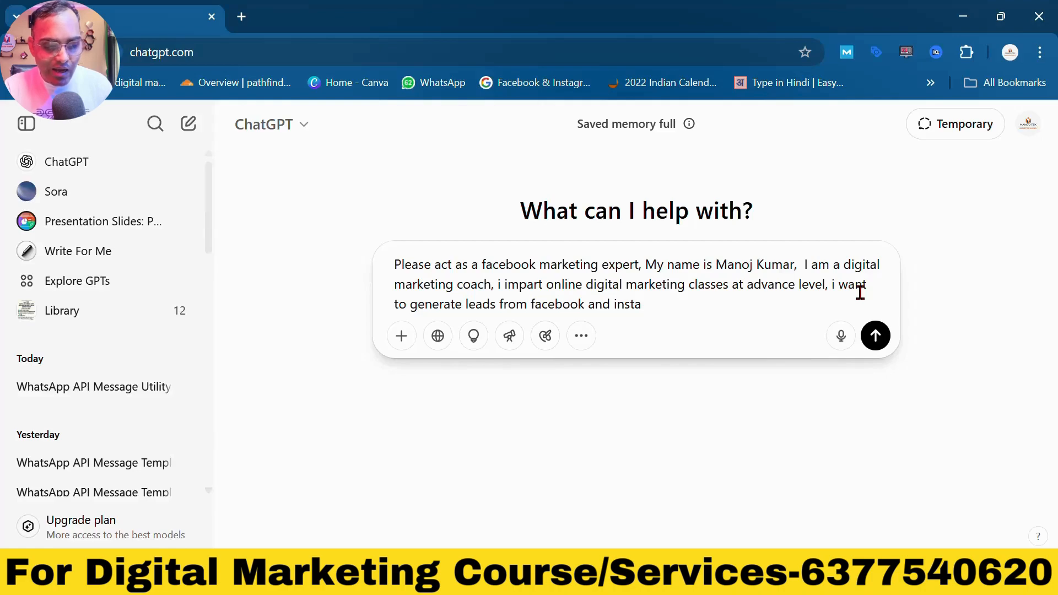
text( ads.)
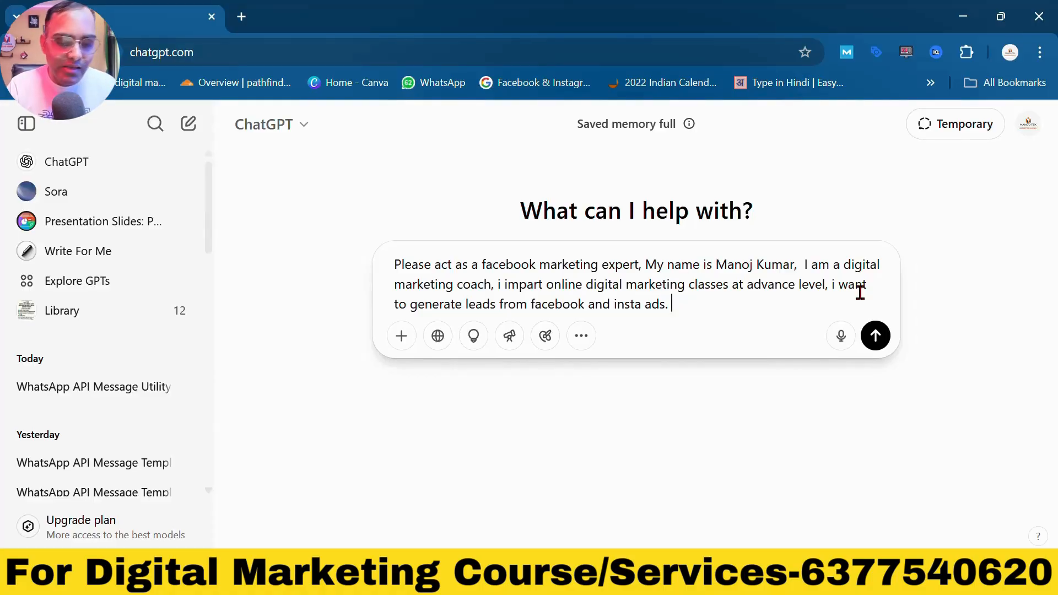
Describe the free 2-hour digital marketing class before the paid course, then bring up the Chatgpt-2.jpg tips image
text(Our)
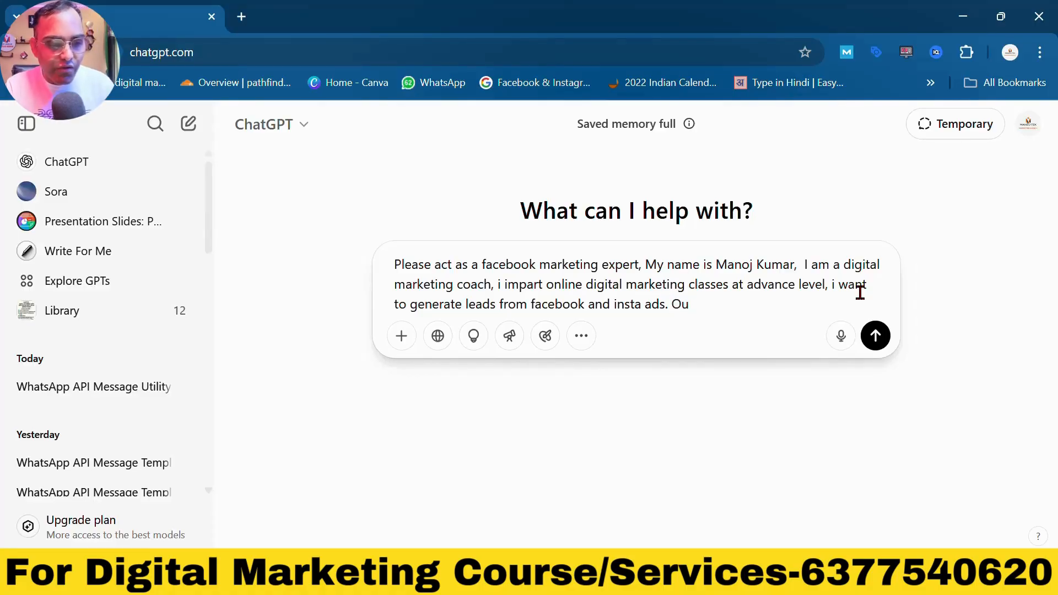
key(BackSpace)
key(BackSpace)
text(Before )
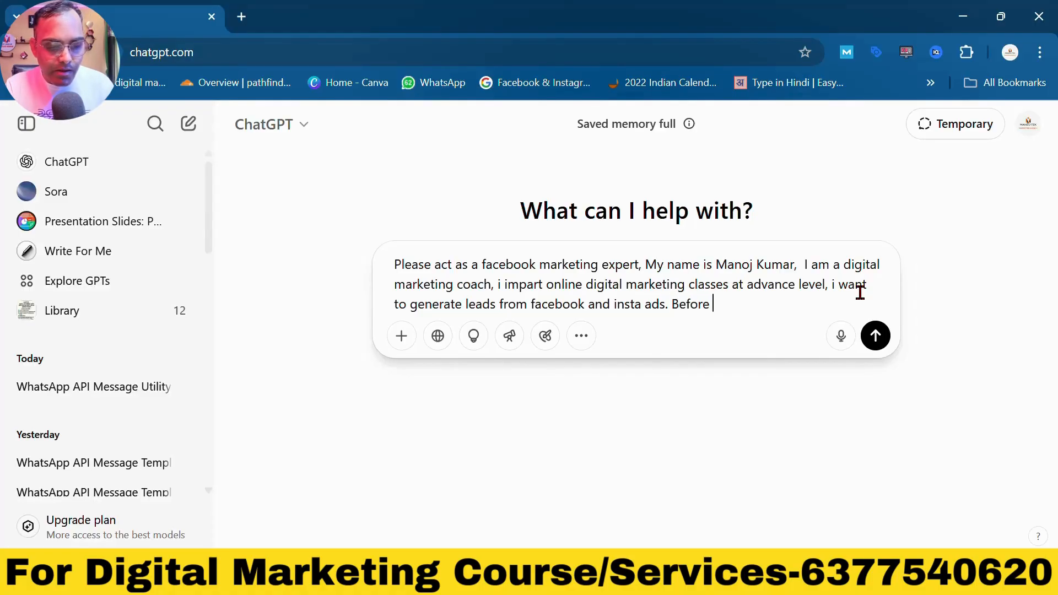
text(our p)
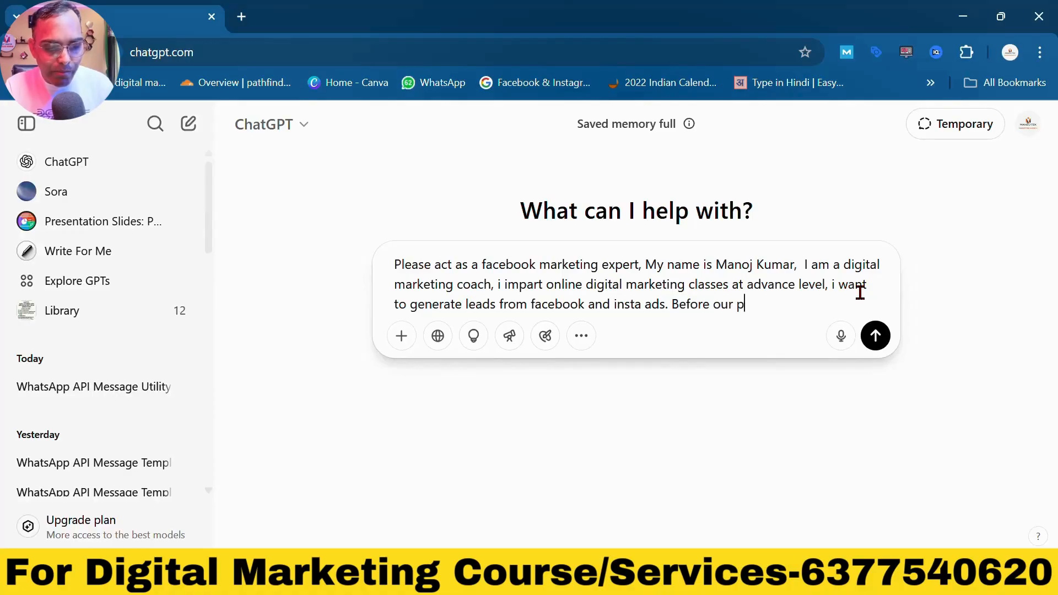
text(aid course)
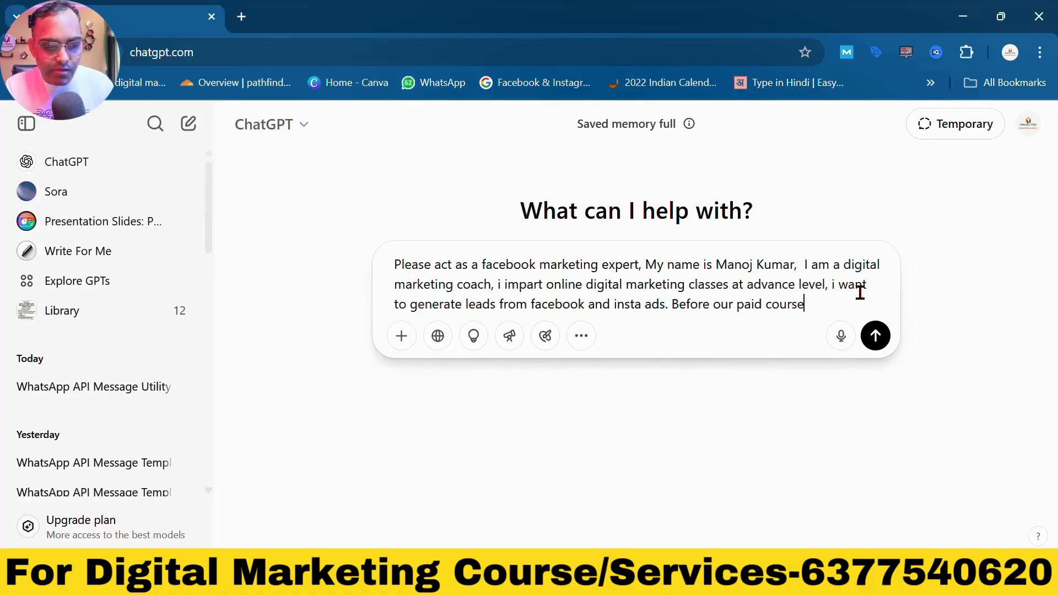
text( we want)
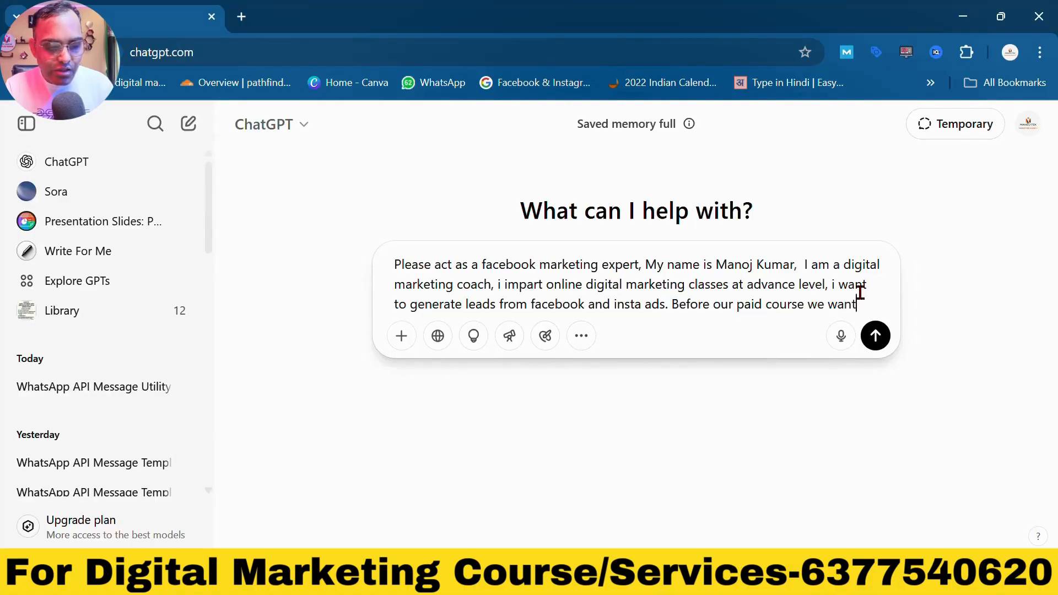
text( to give a )
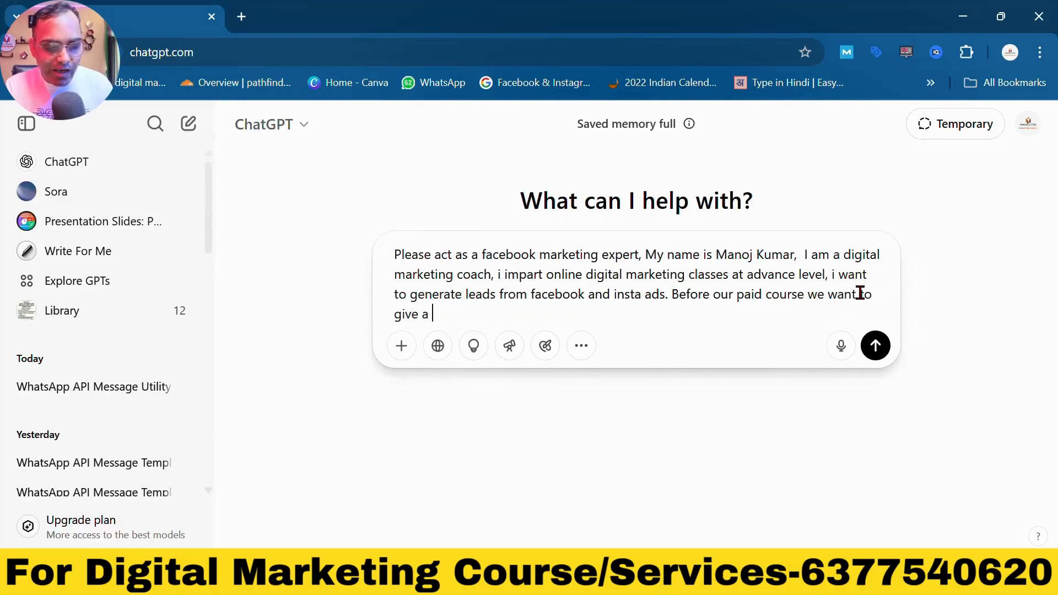
text(free 2 hrs)
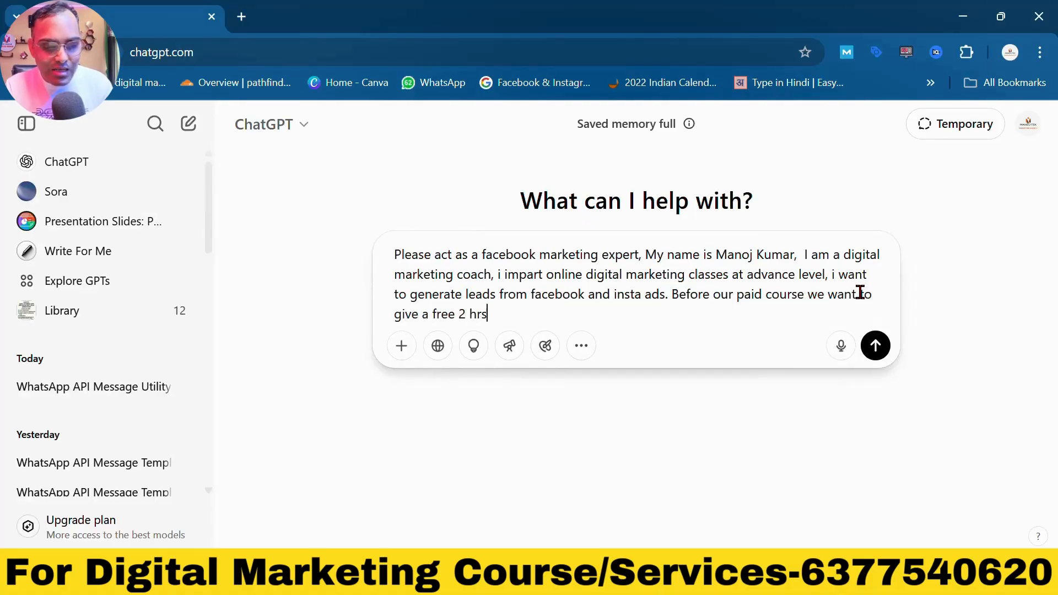
text(- digit)
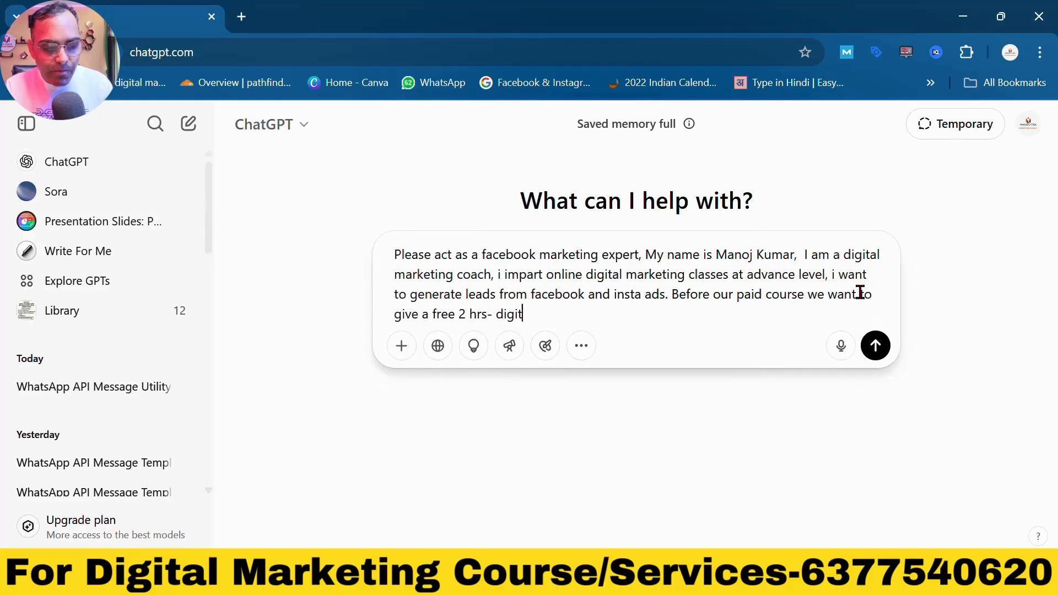
text(al marketin)
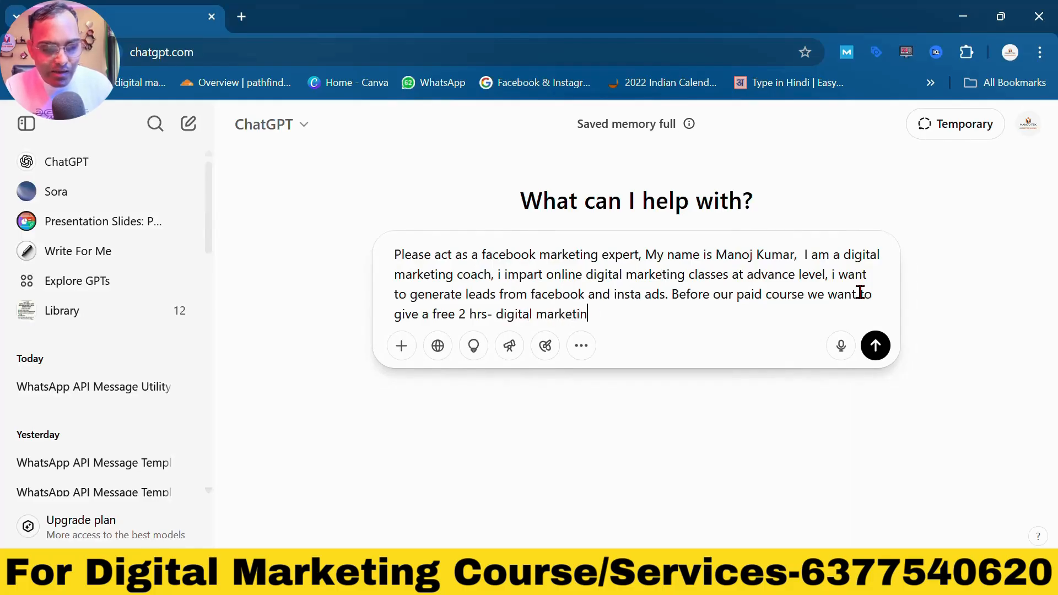
text(g class )
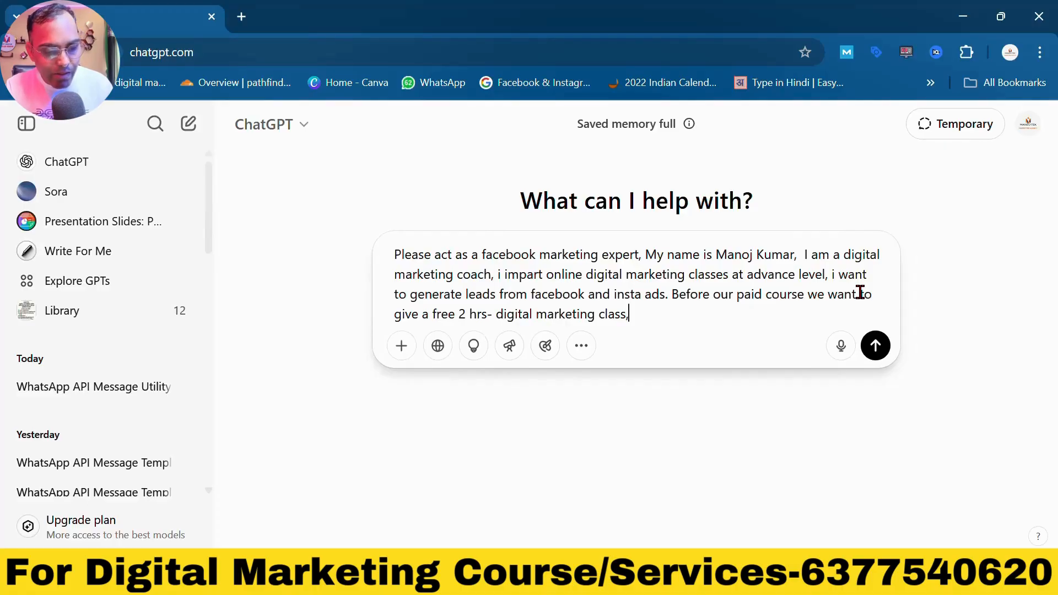
text( we need le)
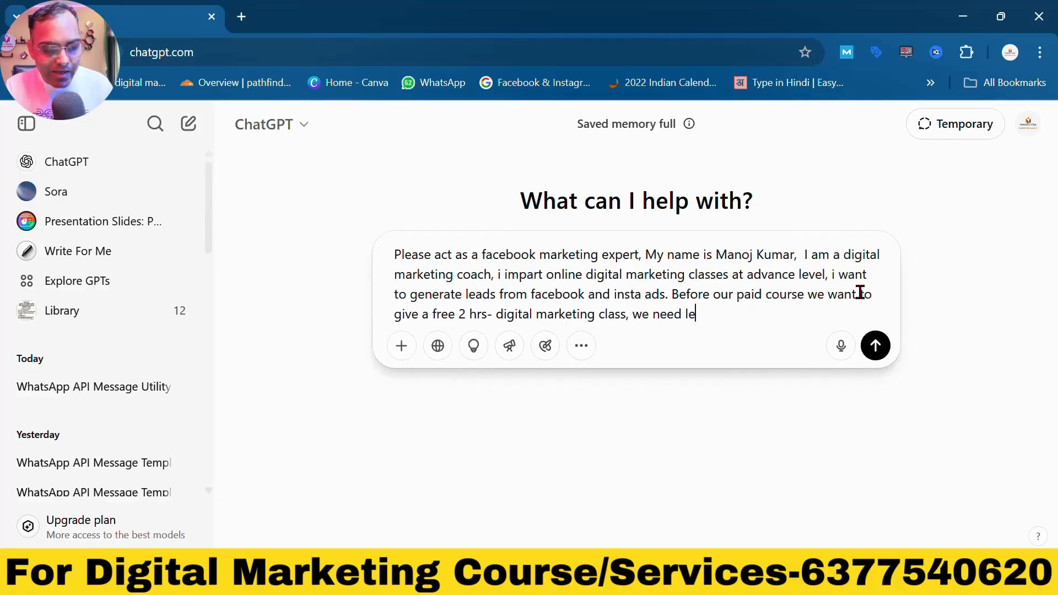
text(d)
text(s)
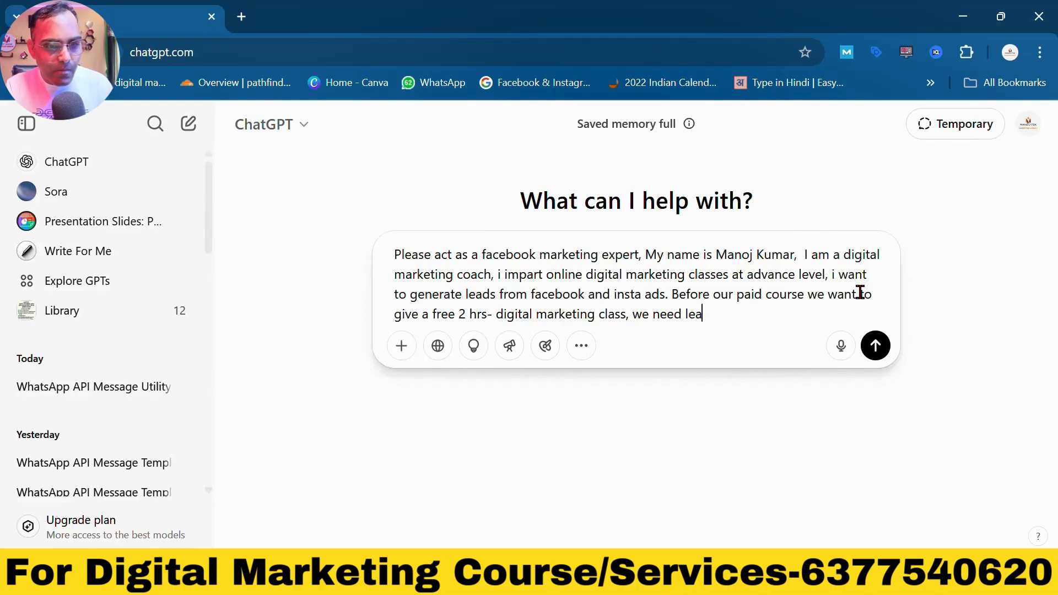
text(ds for th)
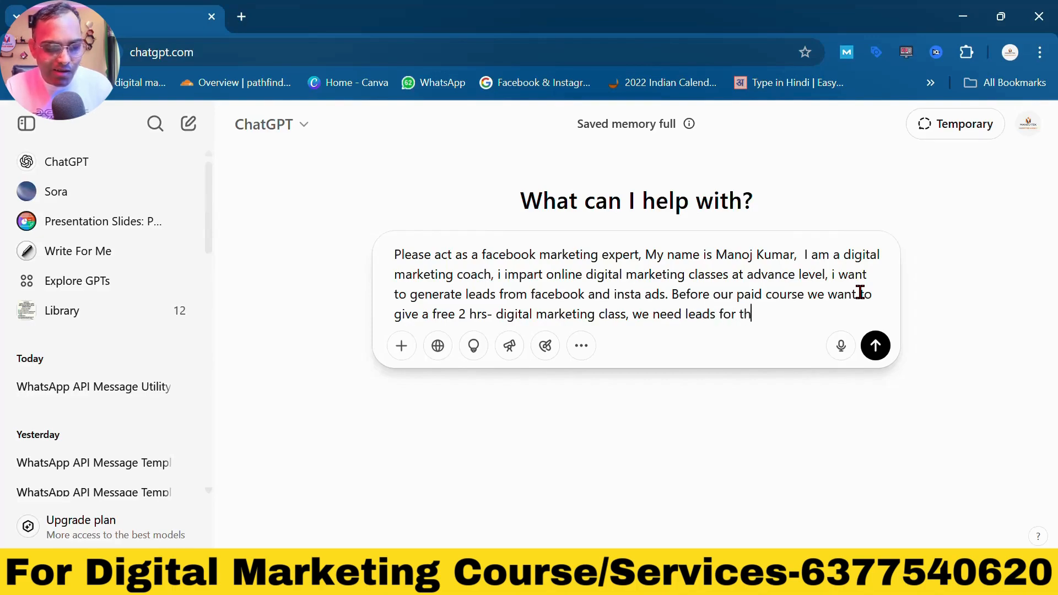
text(is class. )
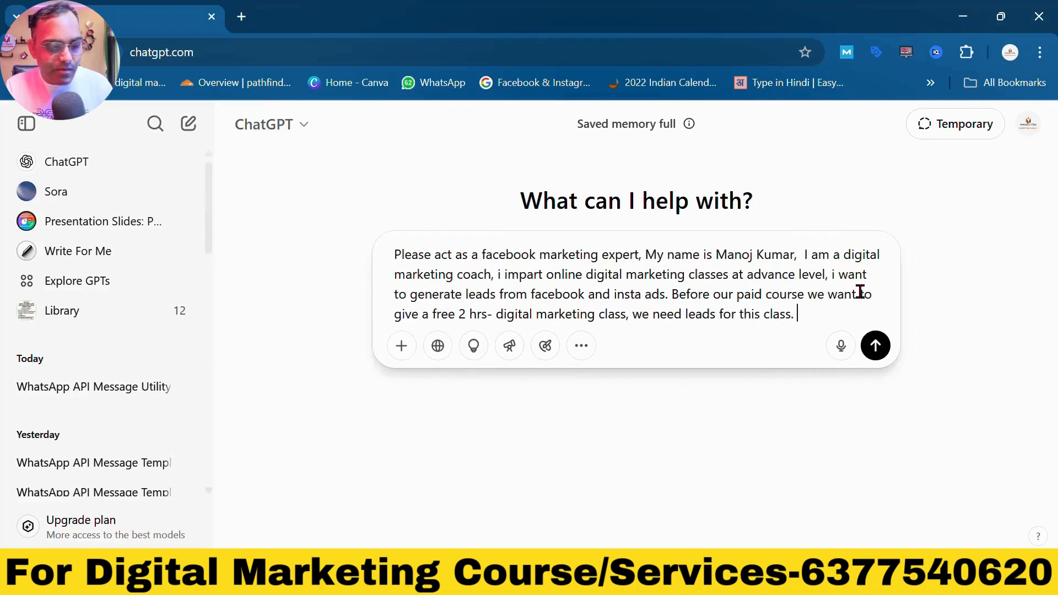
text(Can you )
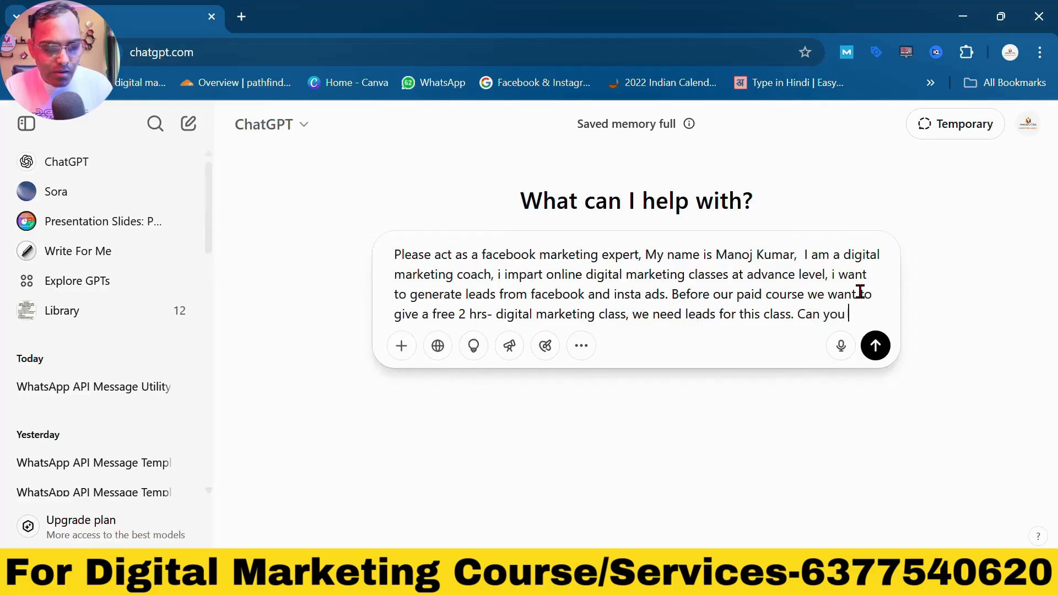
text(make a )
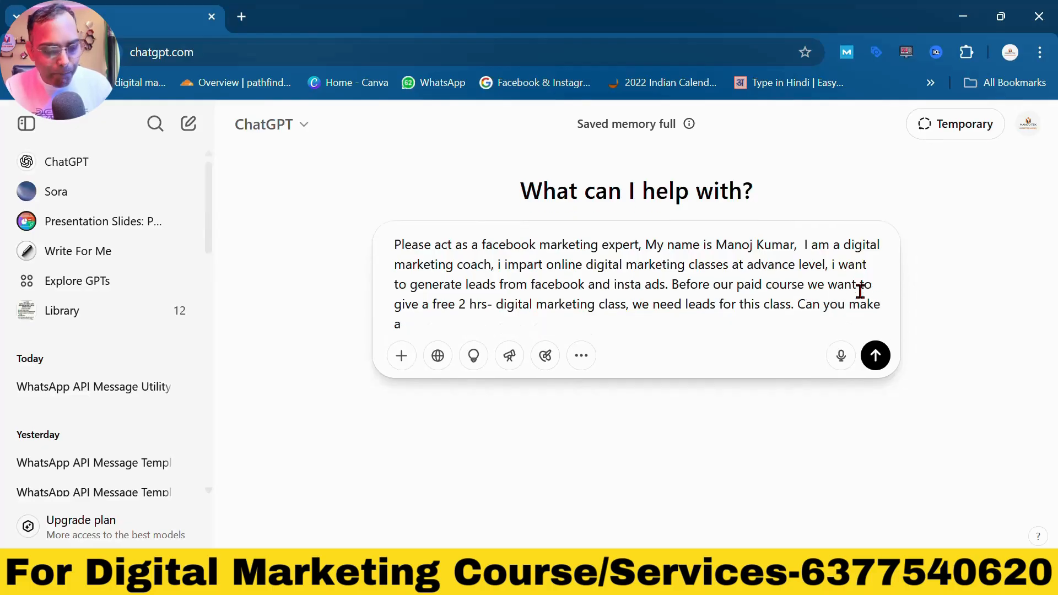
text(pe)
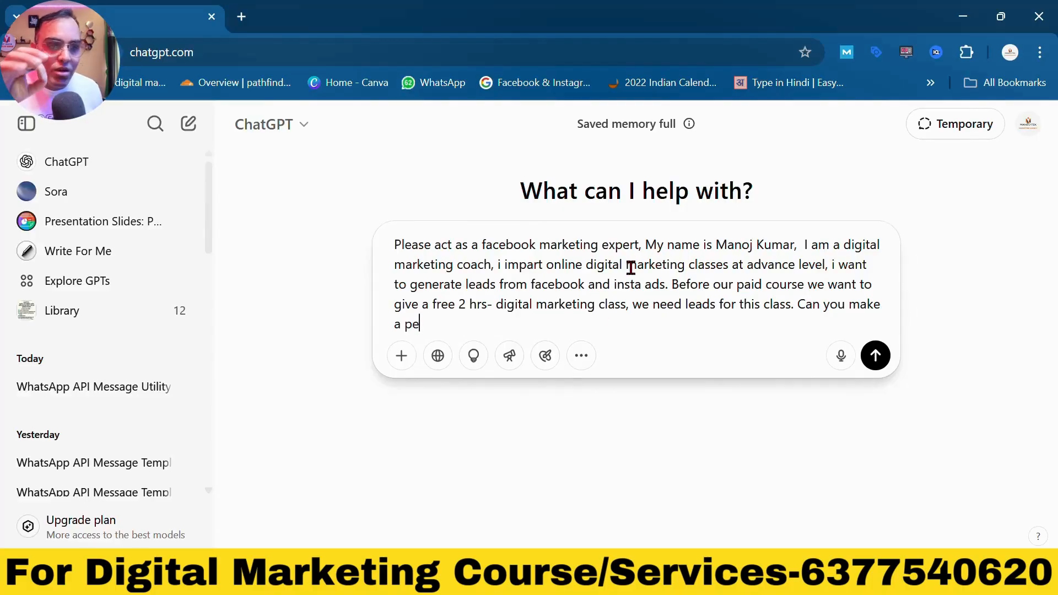
click(706, 581)
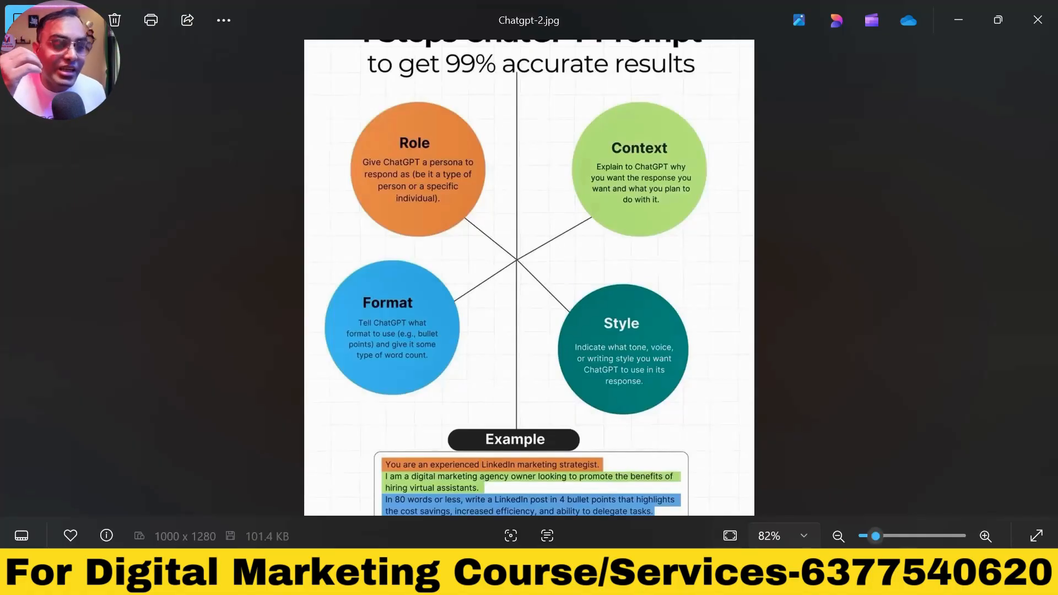
Leave the Chatgpt-2.jpg image and return to the unfinished ChatGPT prompt
mouse_move(706, 579)
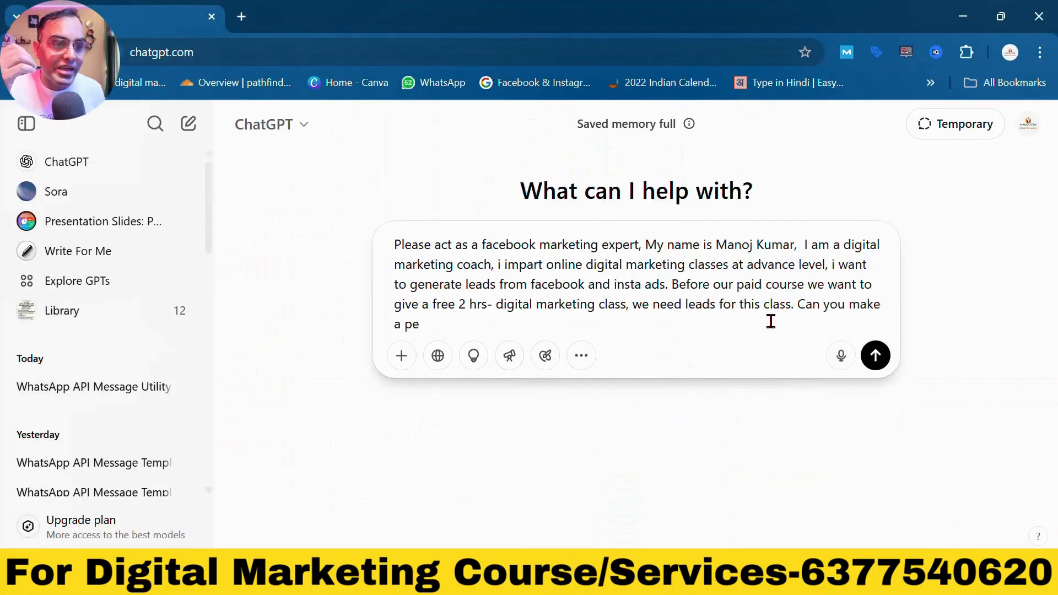
Add 'Our budget is 5000 per day.' and request a strategy for quality leads intent on joining paid classes
click(805, 304)
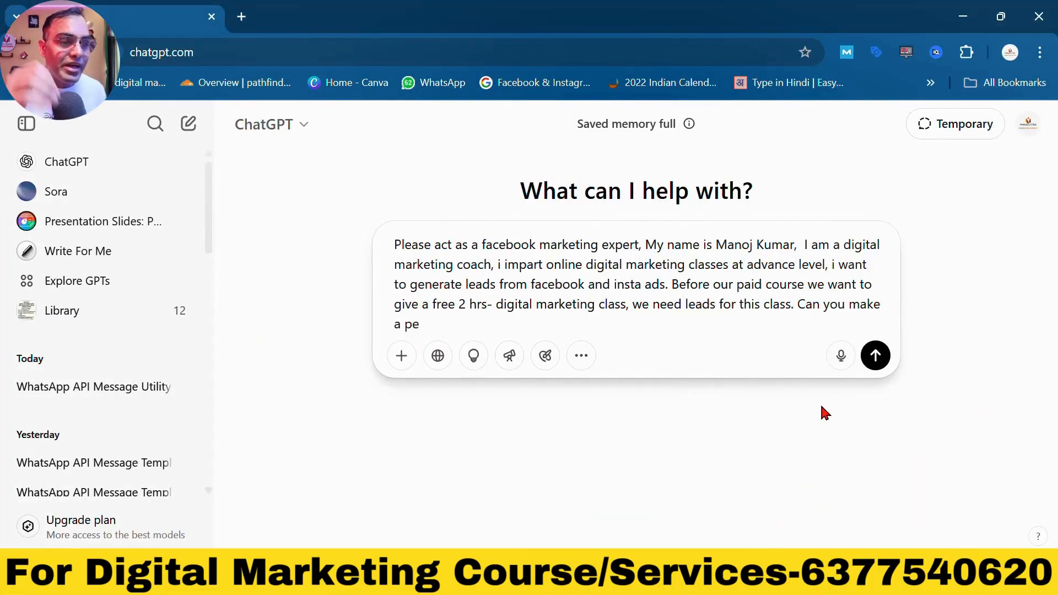
text(Our budg)
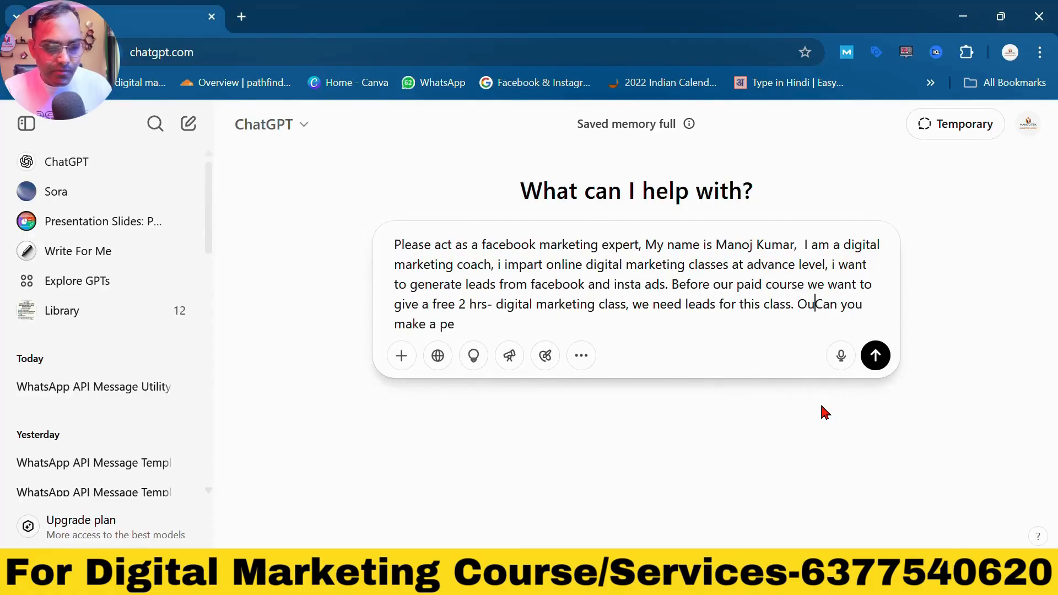
text(et is )
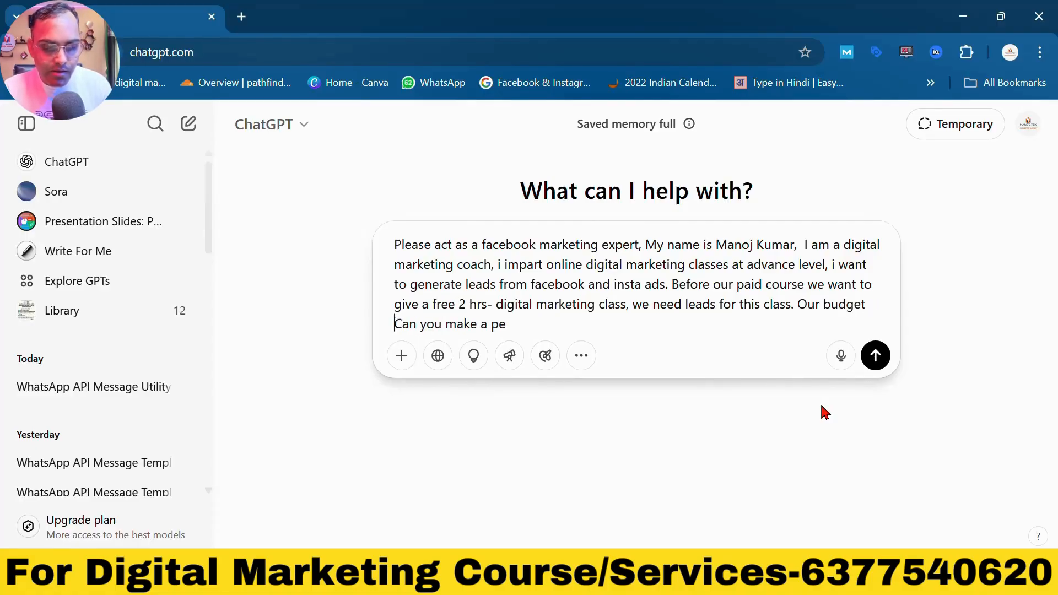
text(5000 )
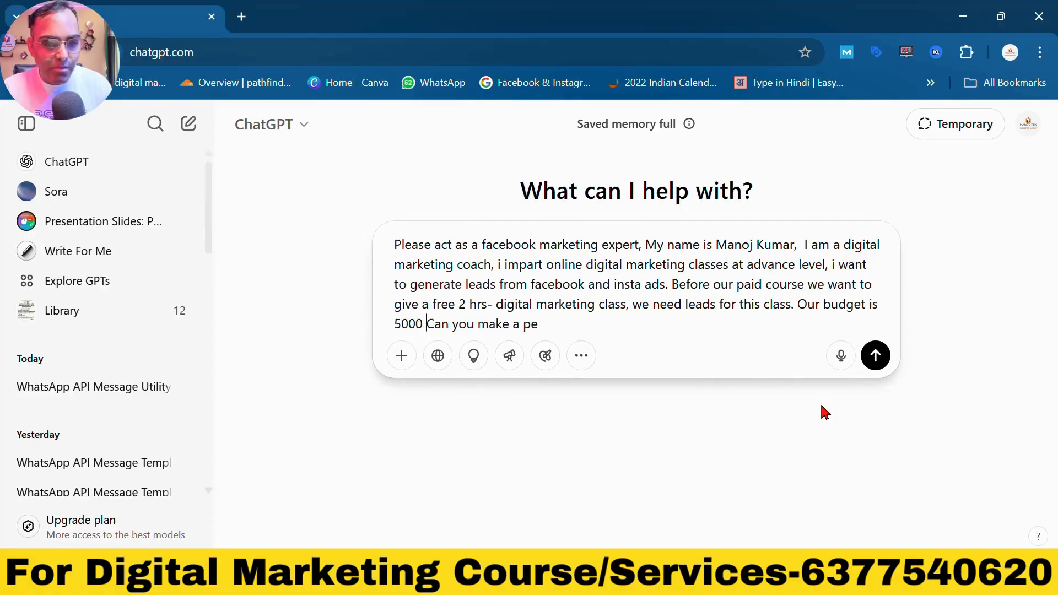
text(per day.)
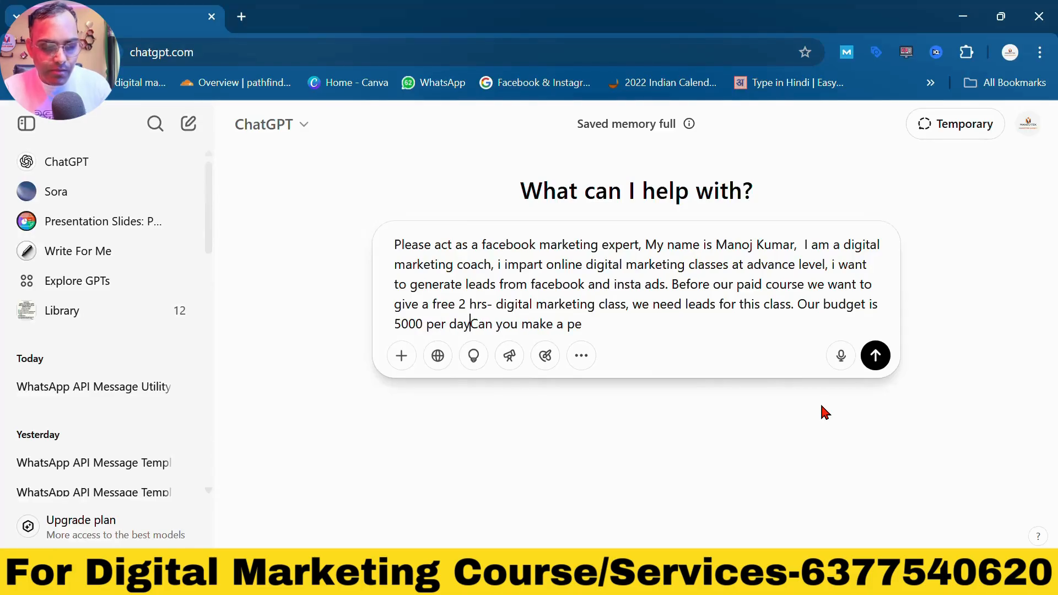
click(612, 326)
text(rfec)
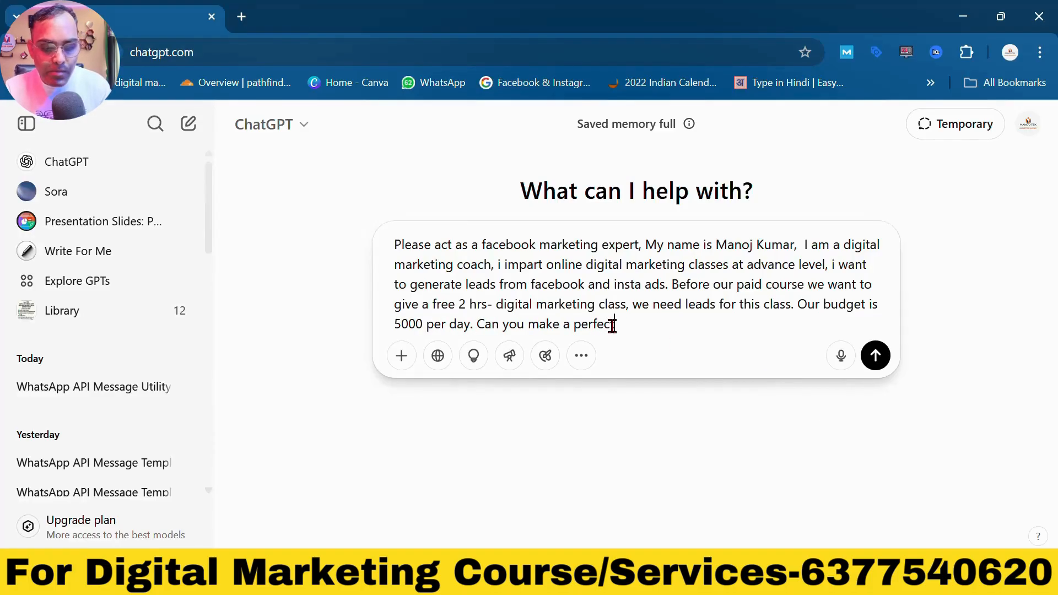
text(t starteg)
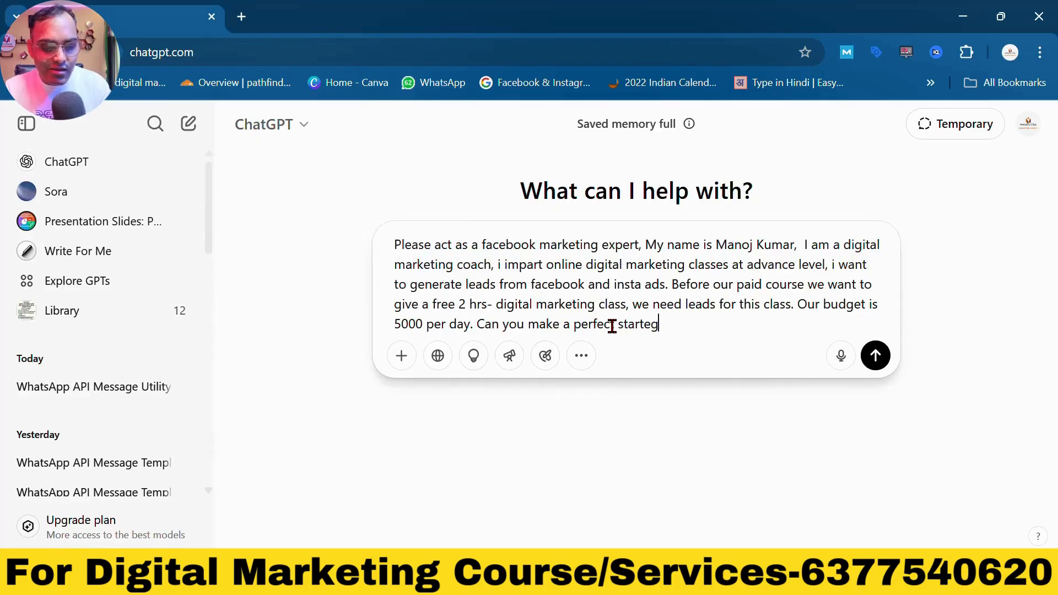
text(y to generat)
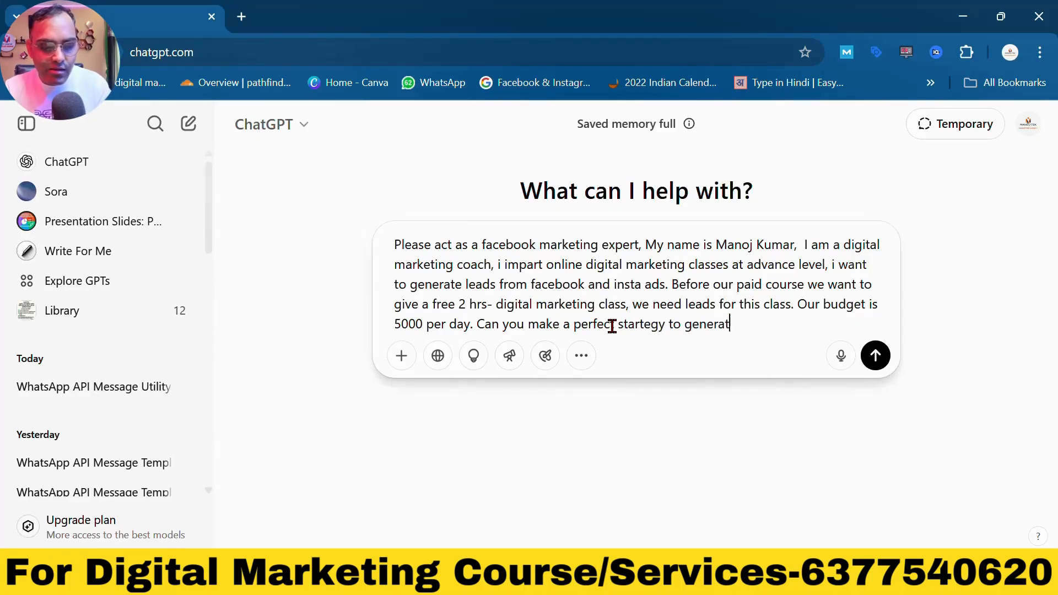
text(e qual)
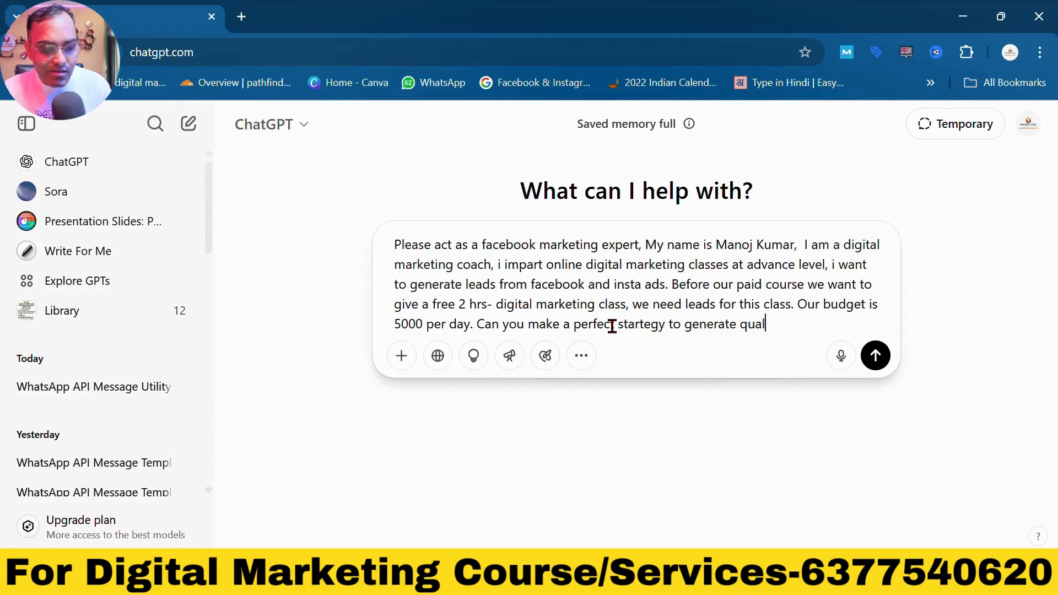
text(ity leads)
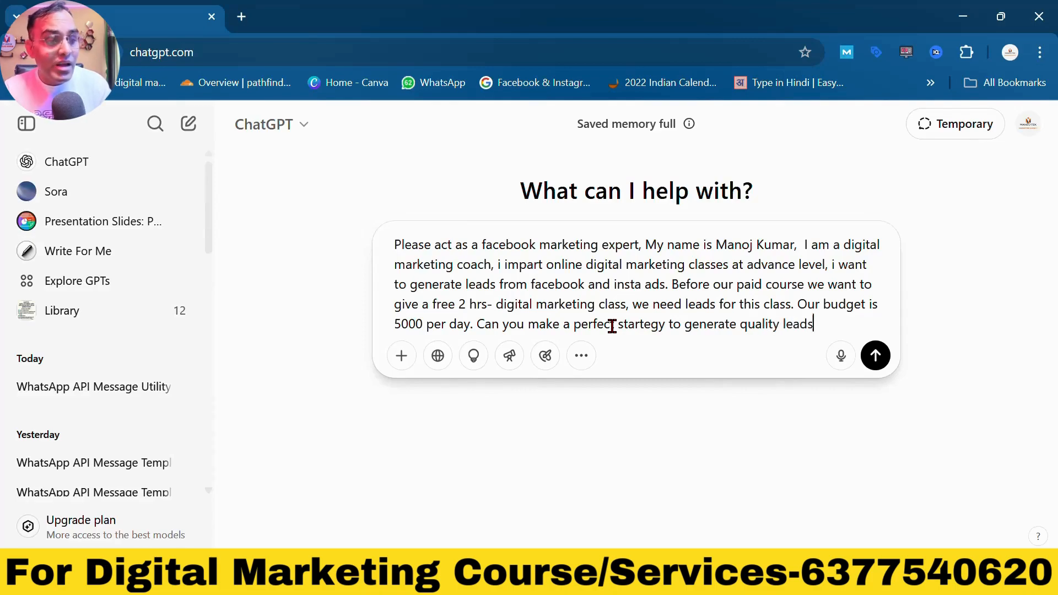
text(.)
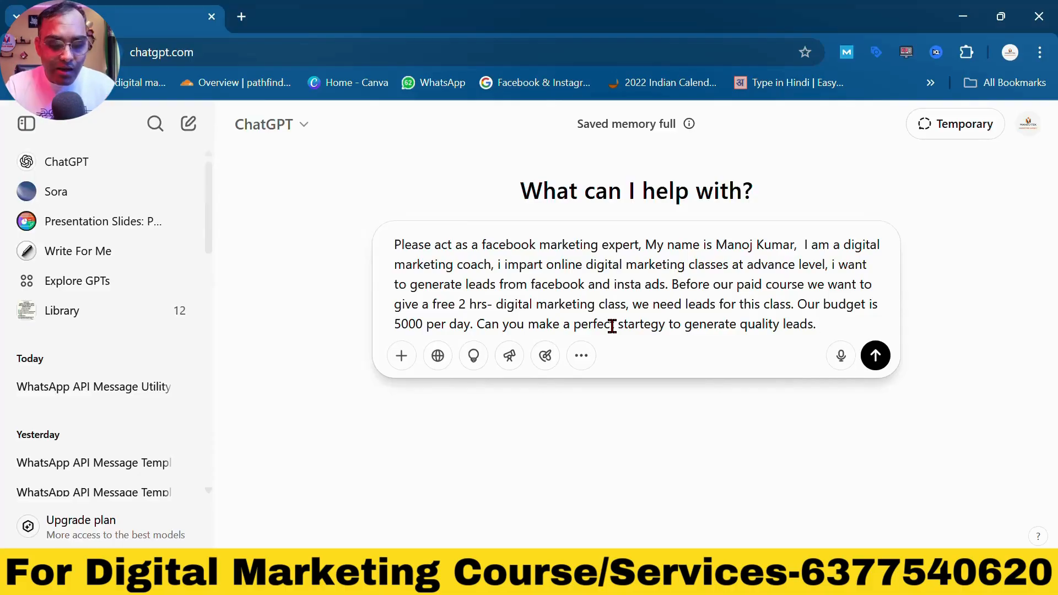
text( t)
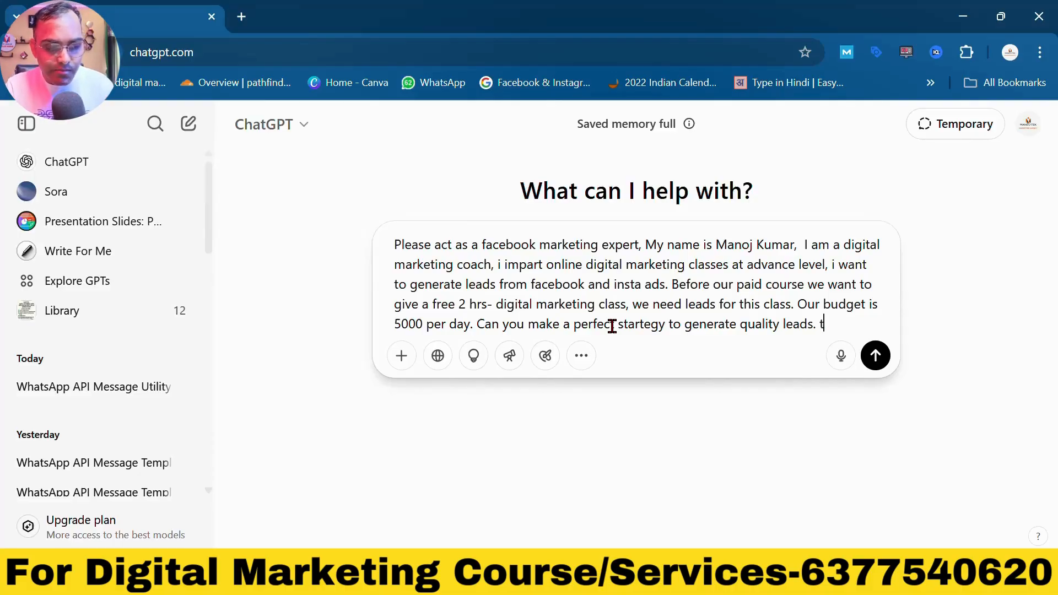
text(Thos)
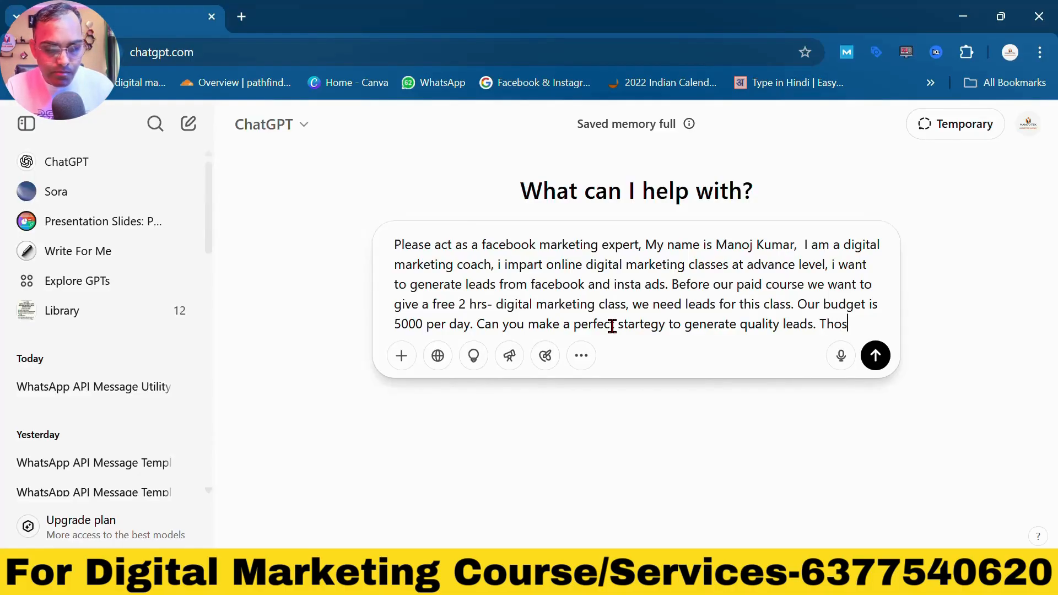
text(e mus)
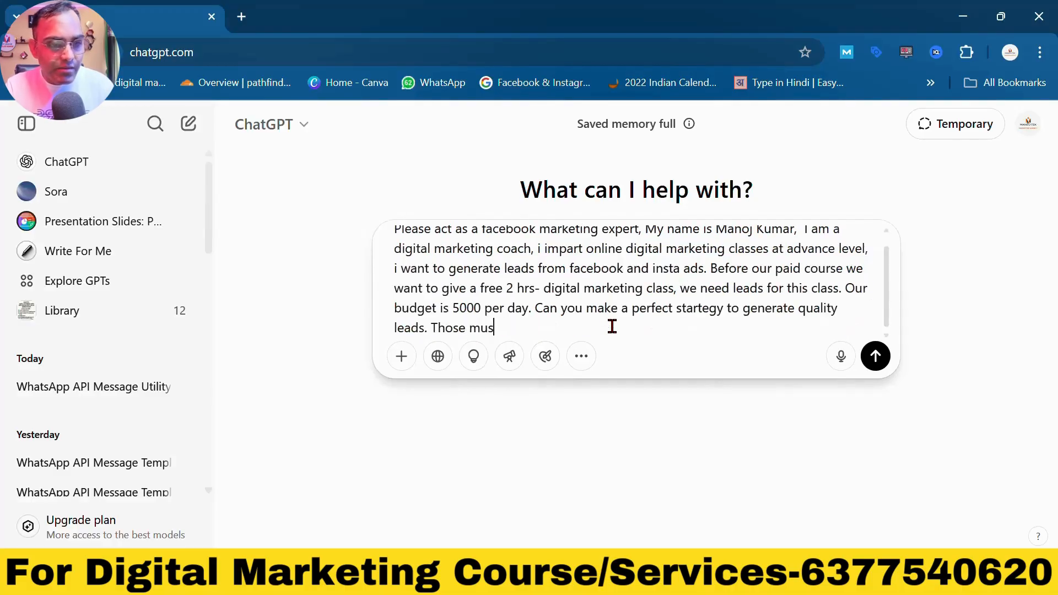
text(tleads )
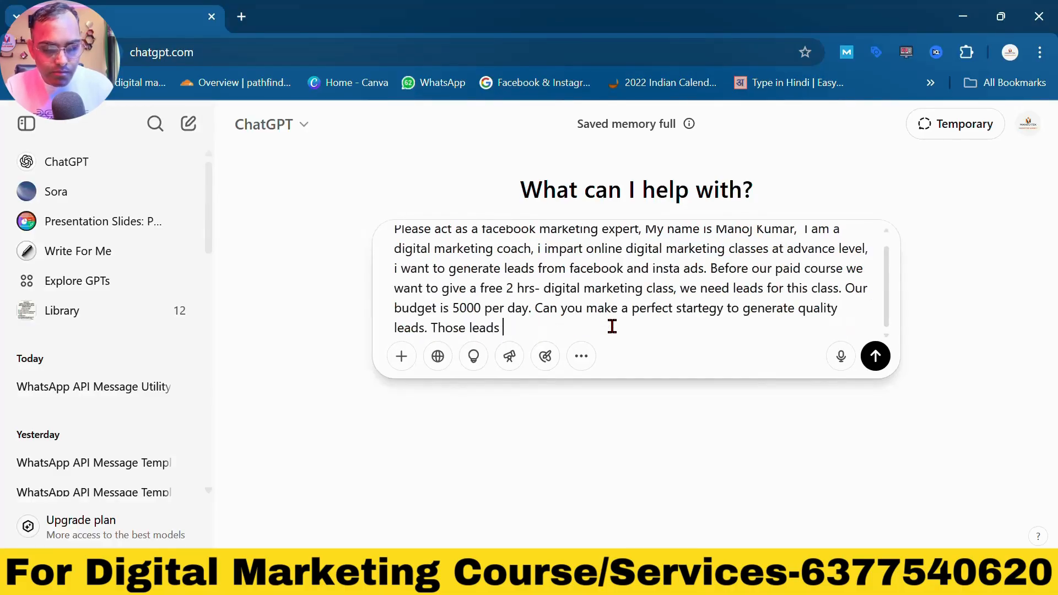
text(must be )
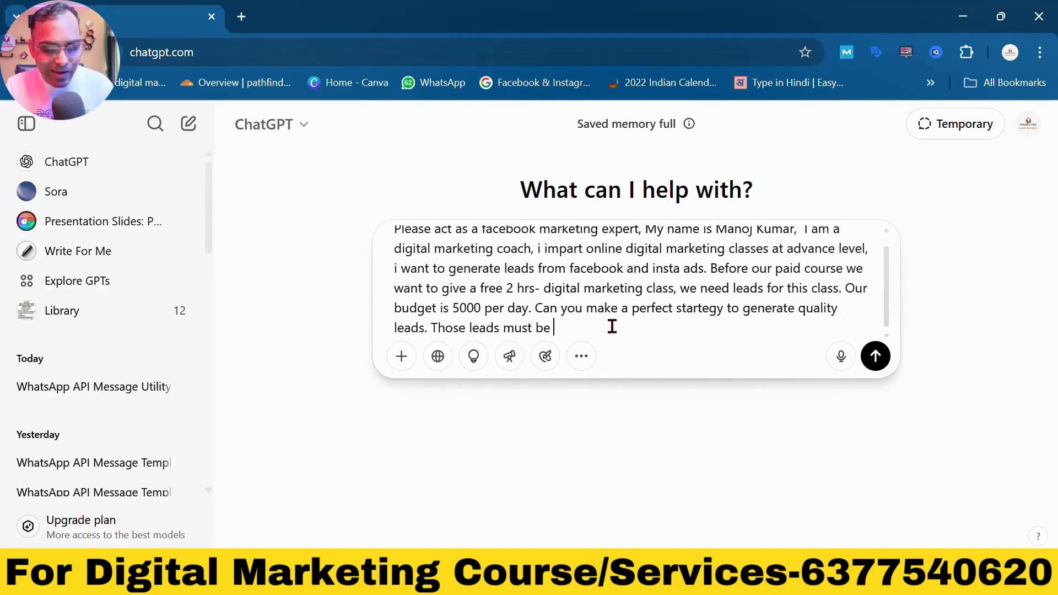
text(intent)
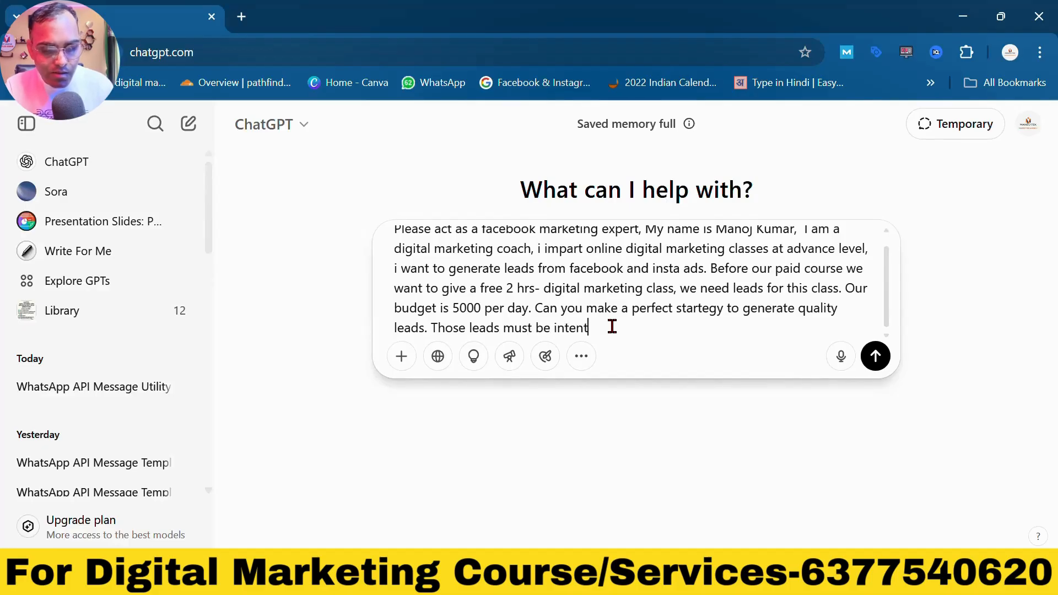
text( to join)
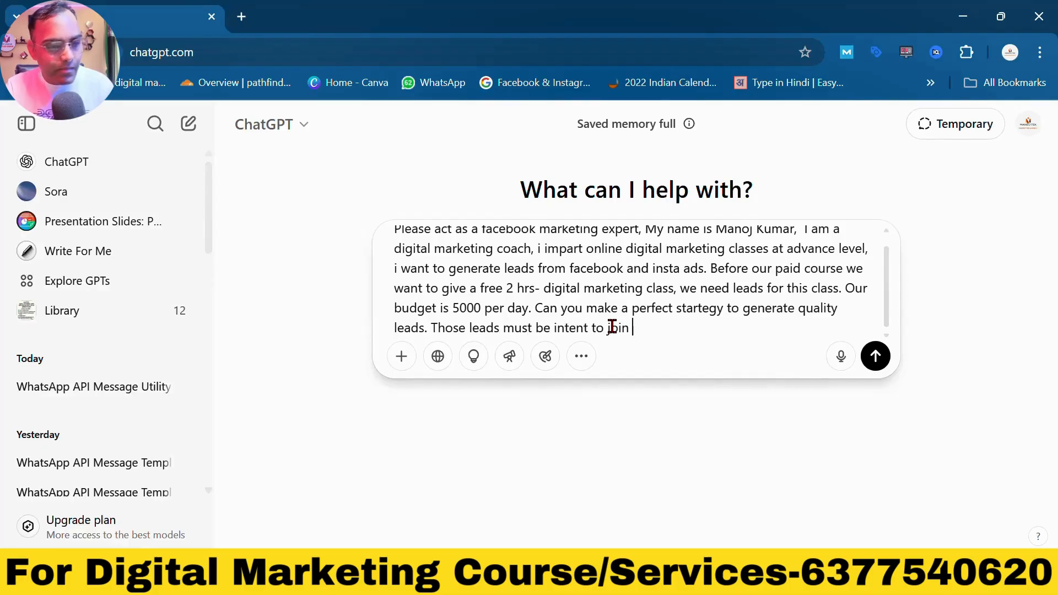
text( paid cl)
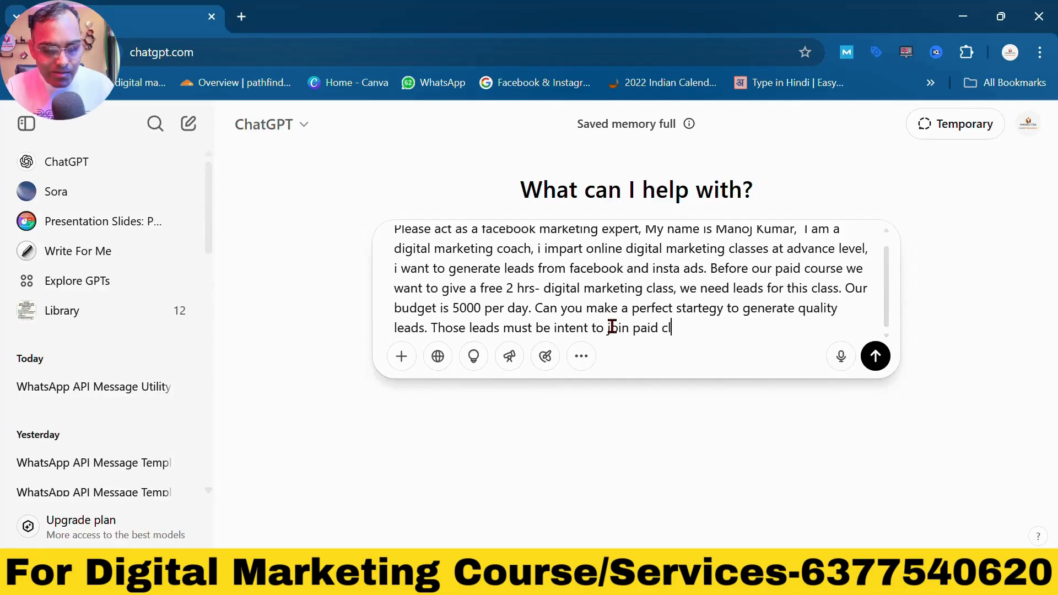
text(asses after 2 hrs )
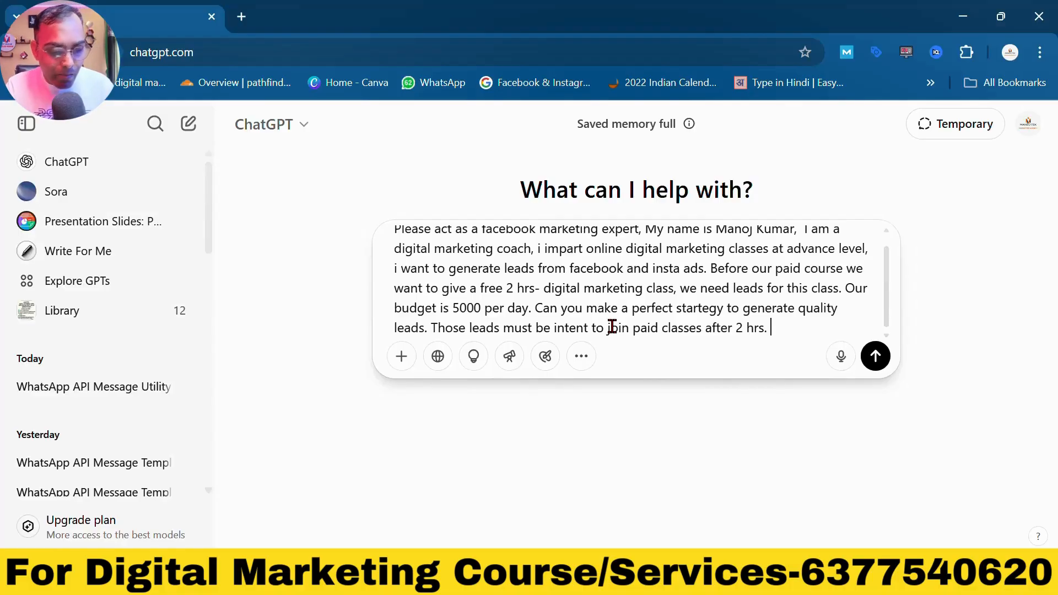
text(My main t)
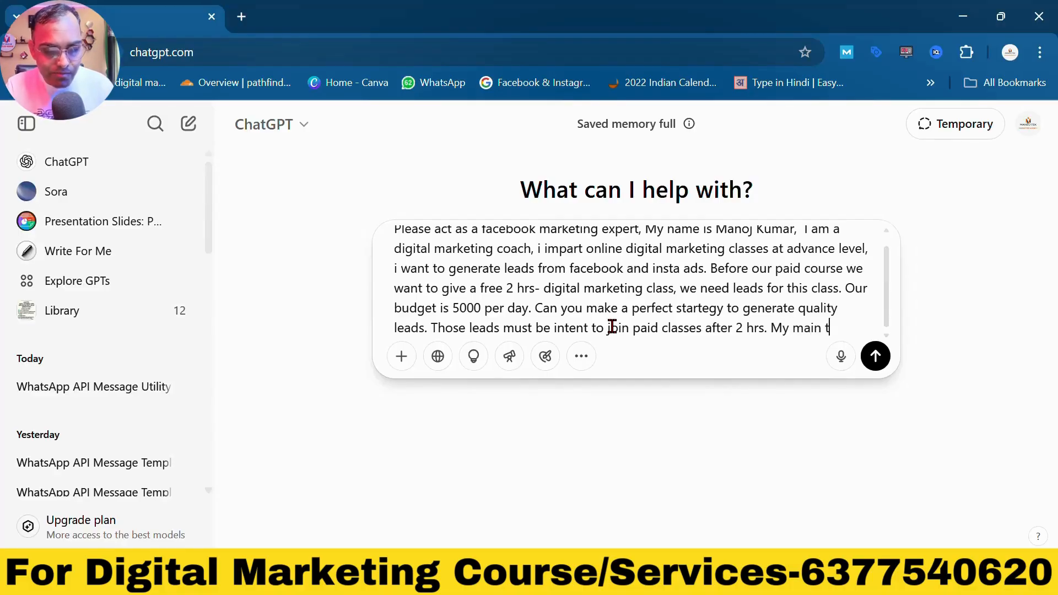
text(arget)
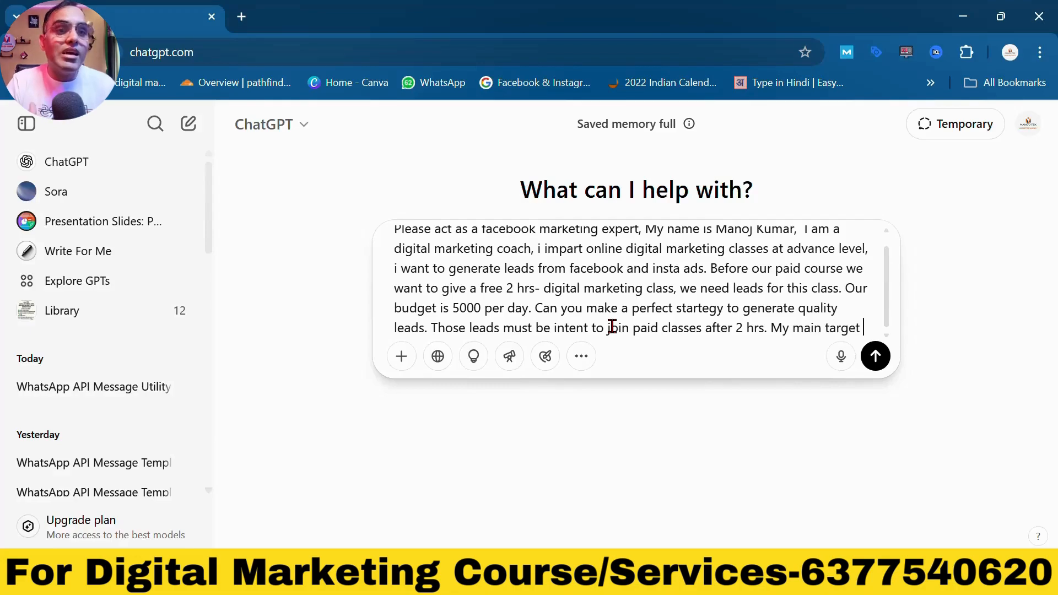
text( ar)
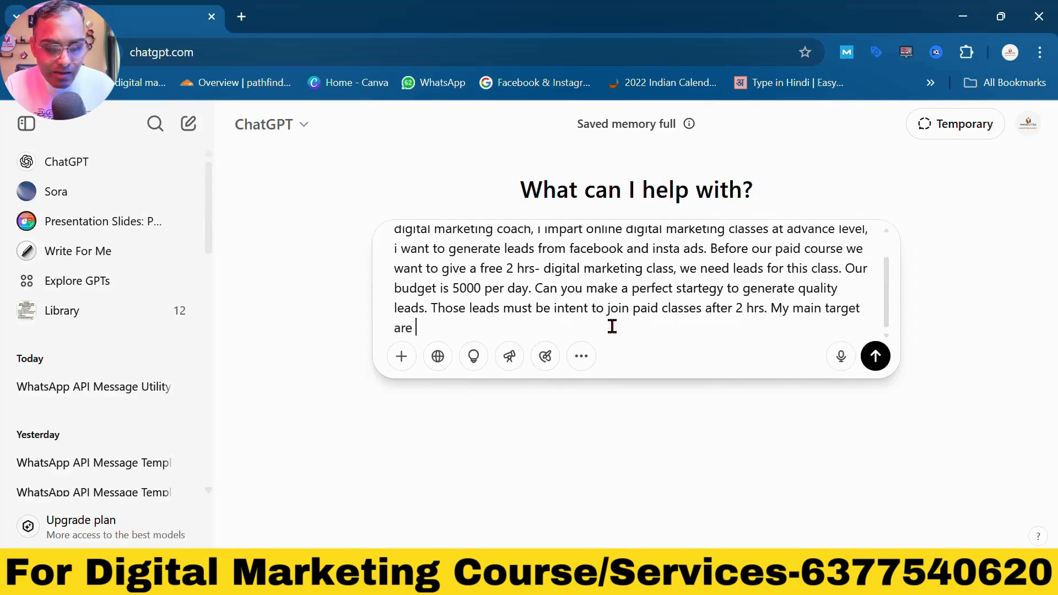
text(e Business owner)
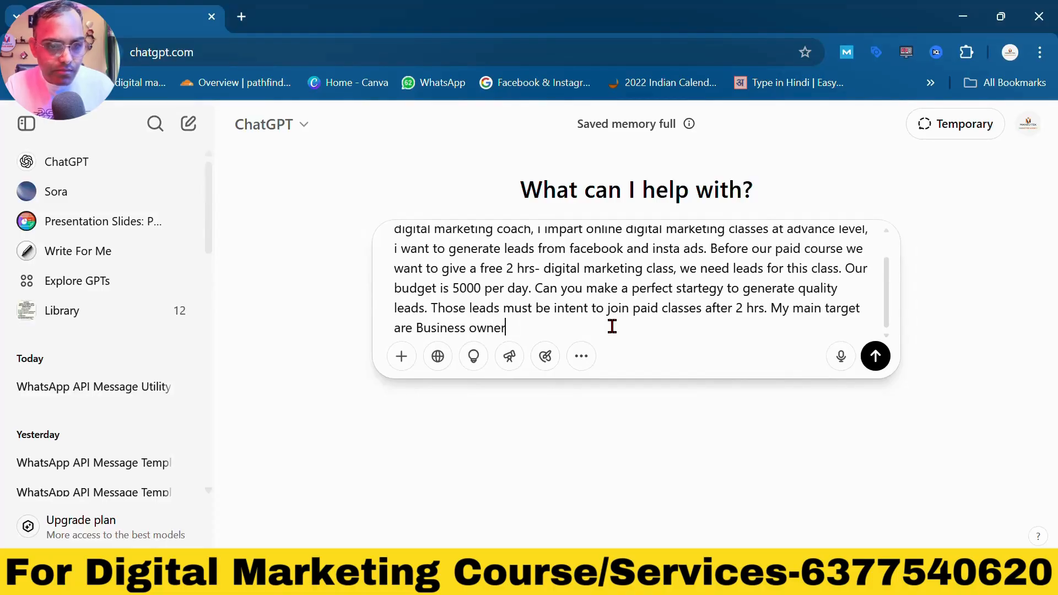
text(s, free)
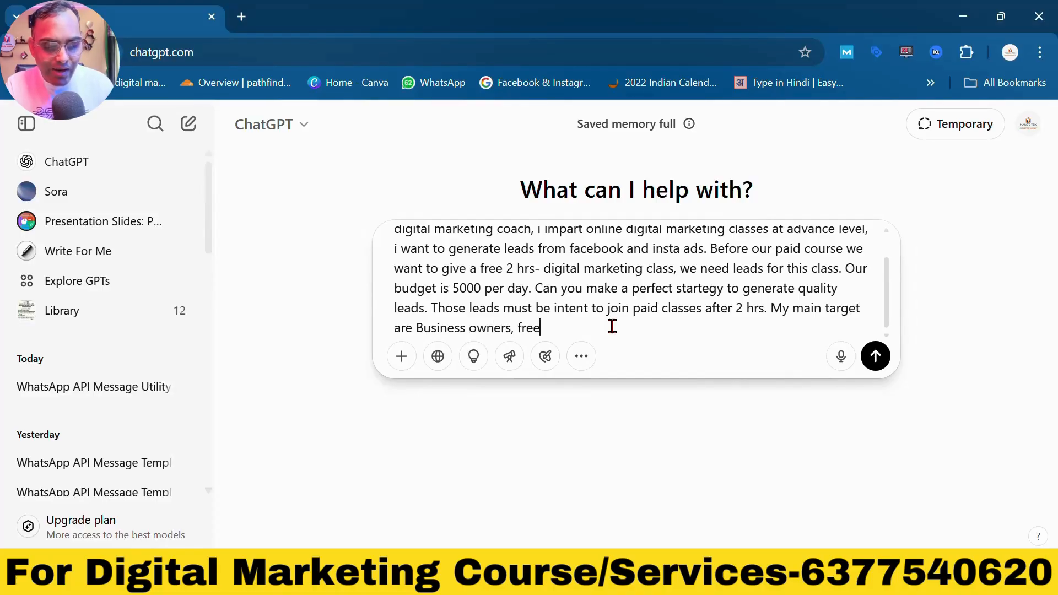
text(lances)
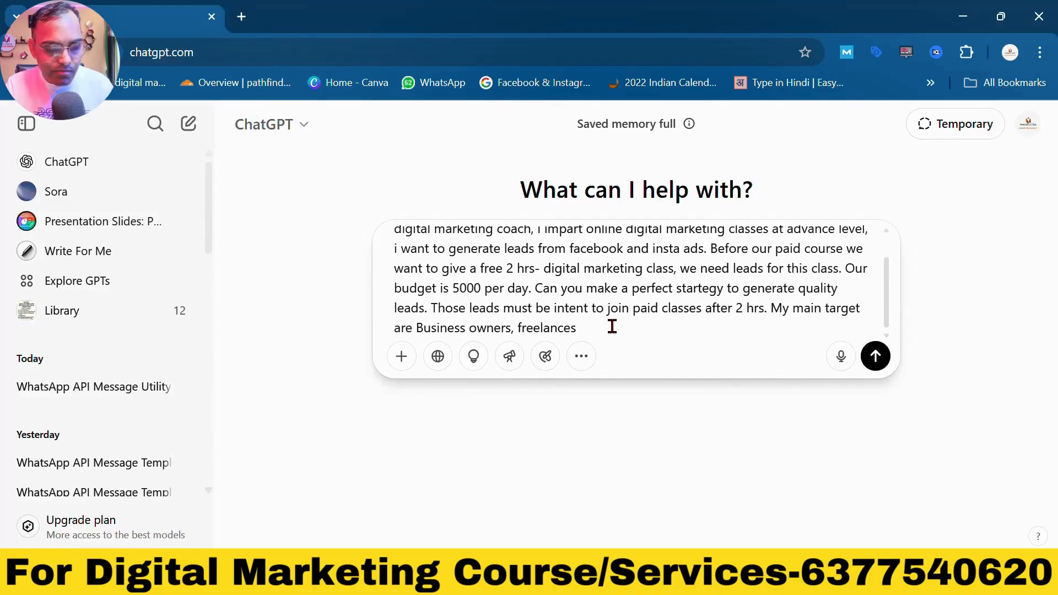
text(, hou)
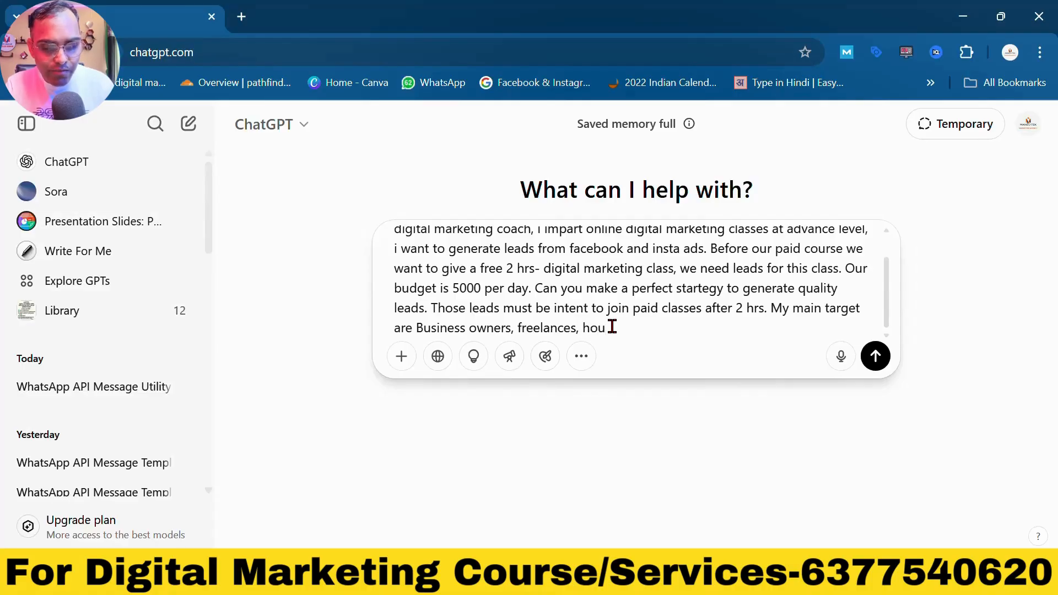
text(se wif)
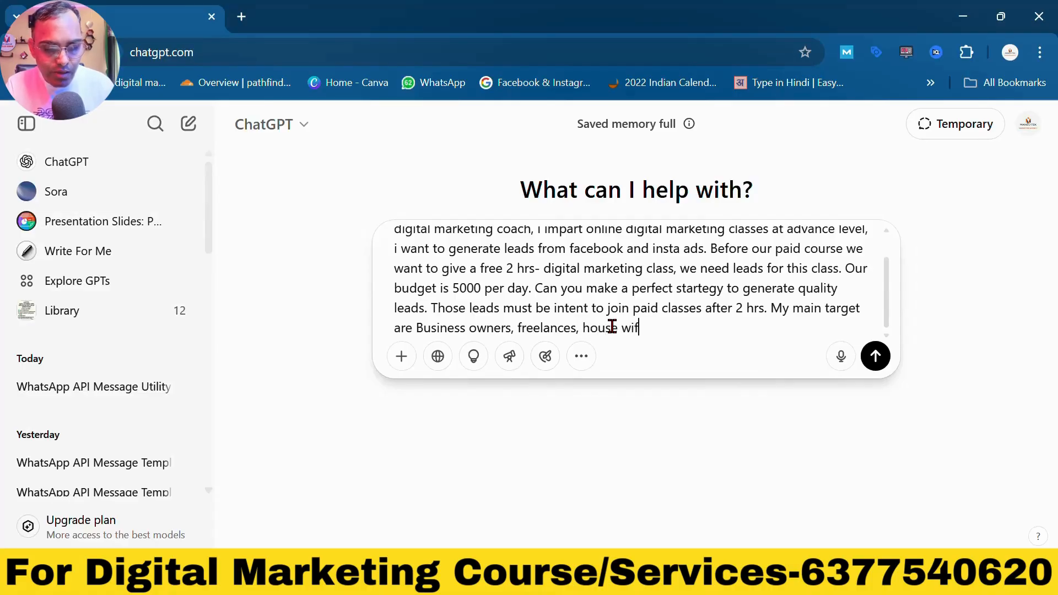
text(e and tho)
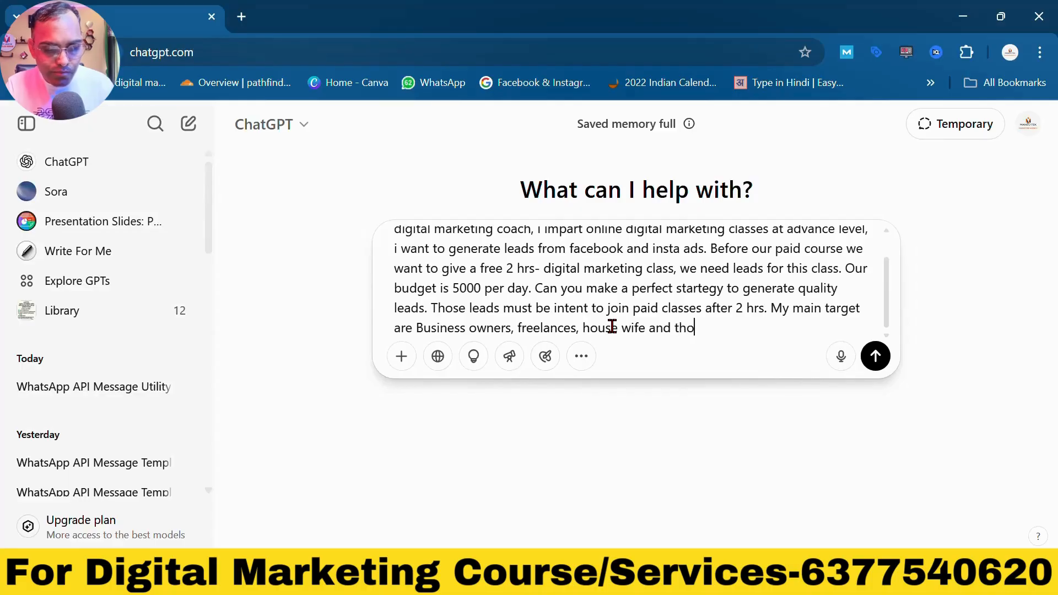
text(se who )
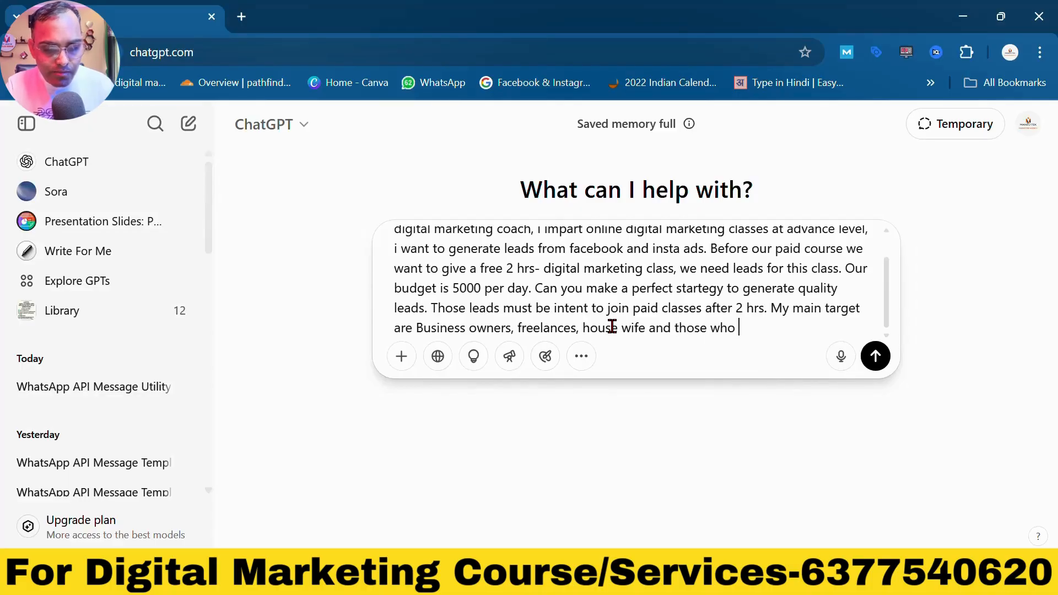
text(wants)
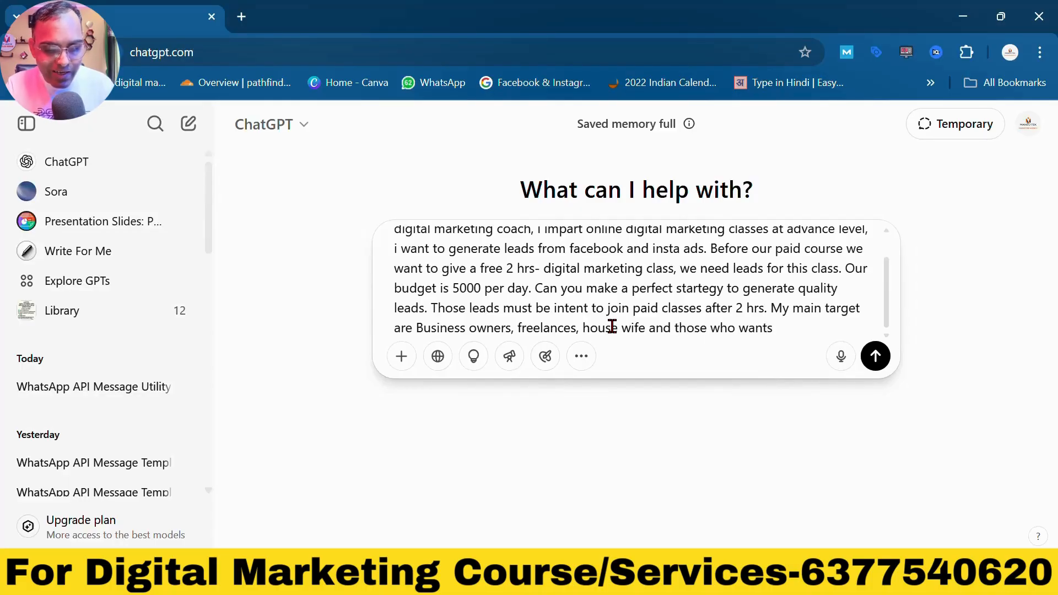
text( side inc)
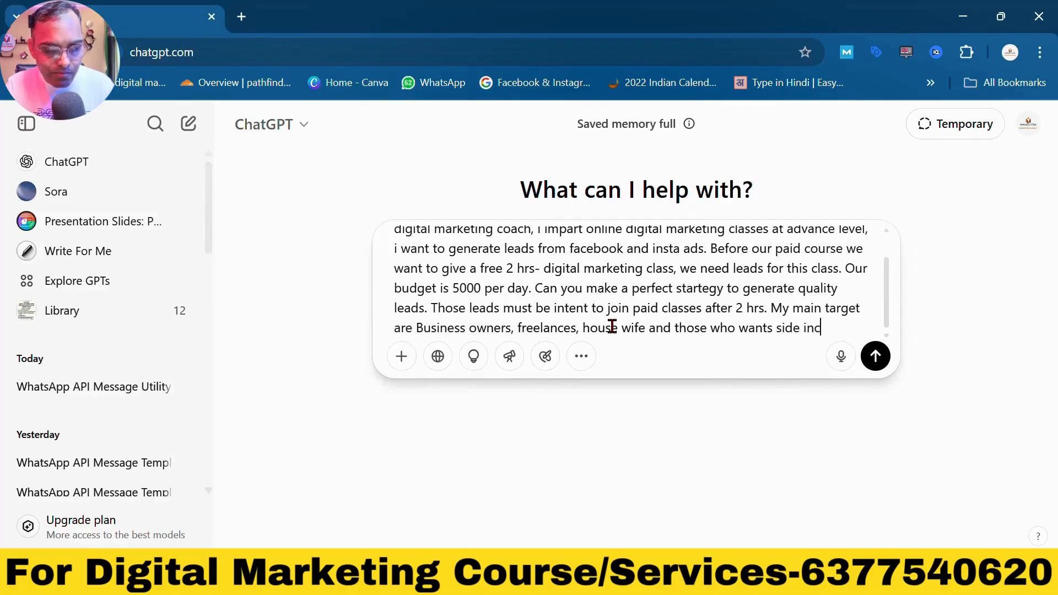
text(ome)
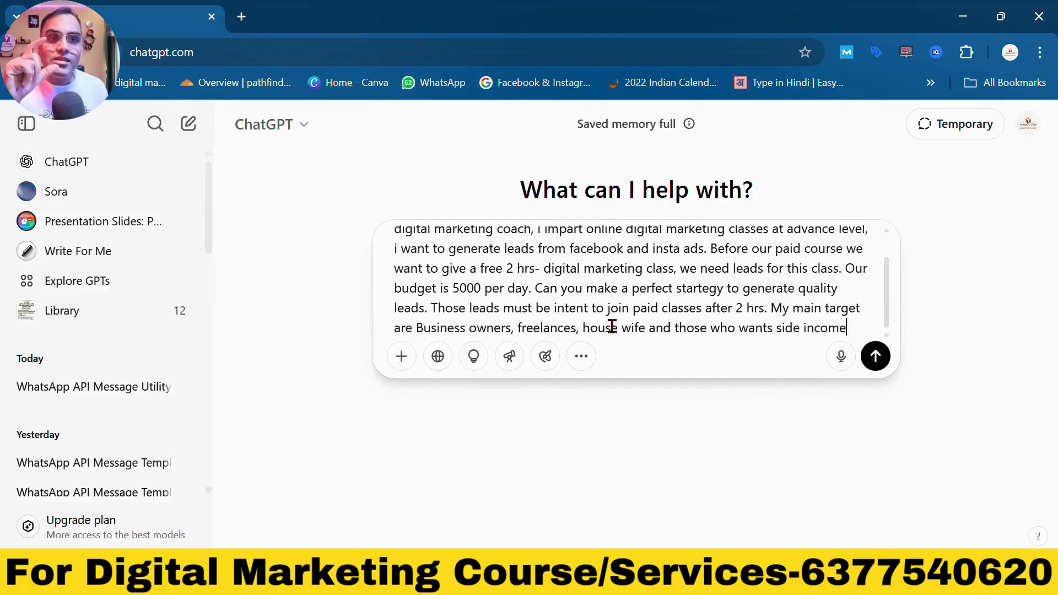
Place the cursor before 'My name' in the prompt, then switch to the Chatgpt-2.jpg infographic
scroll(612, 326, up, 2)
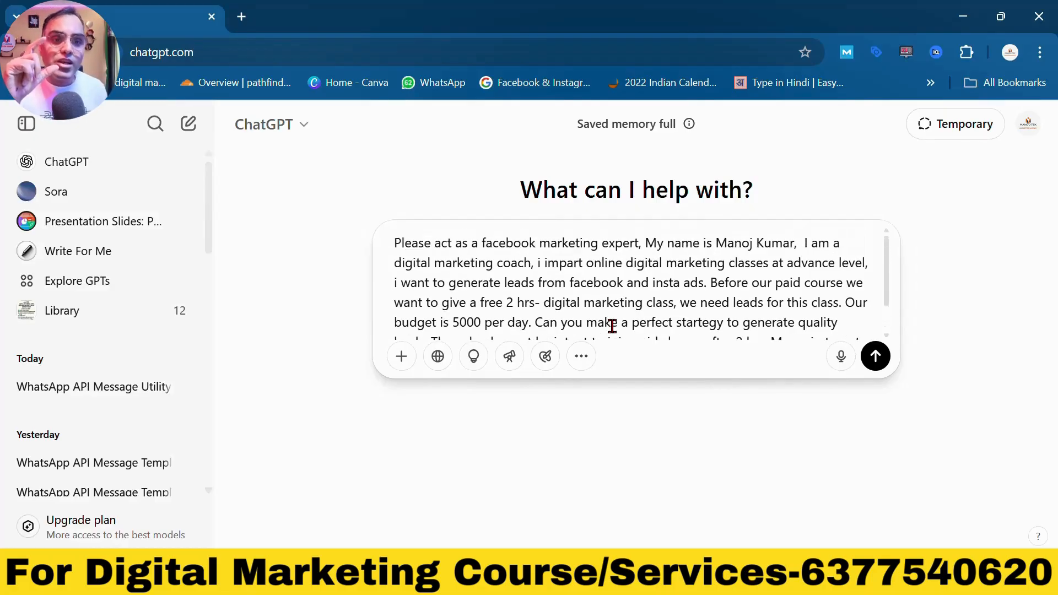
click(644, 243)
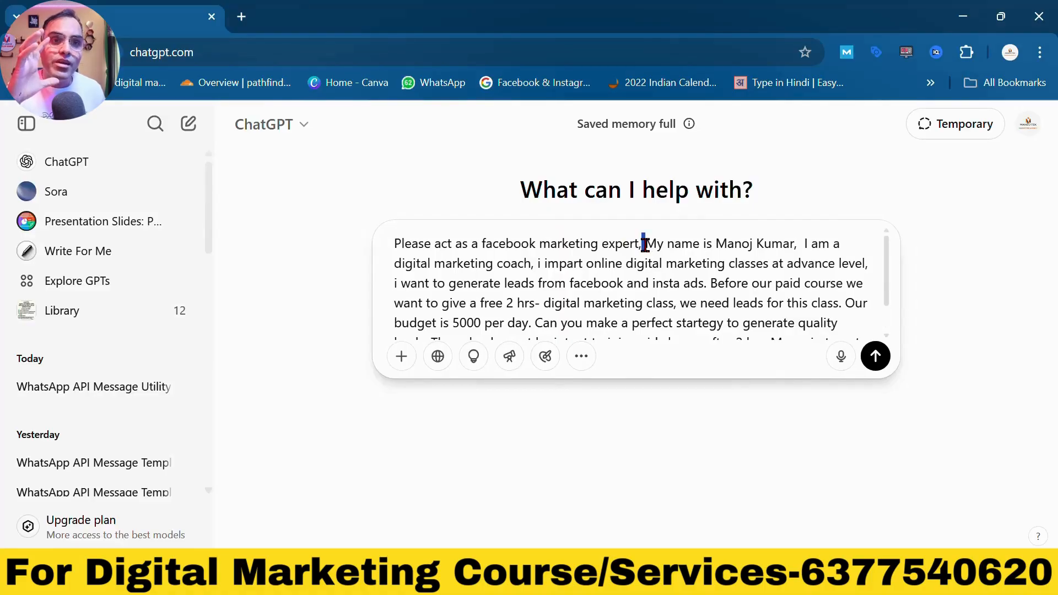
click(621, 575)
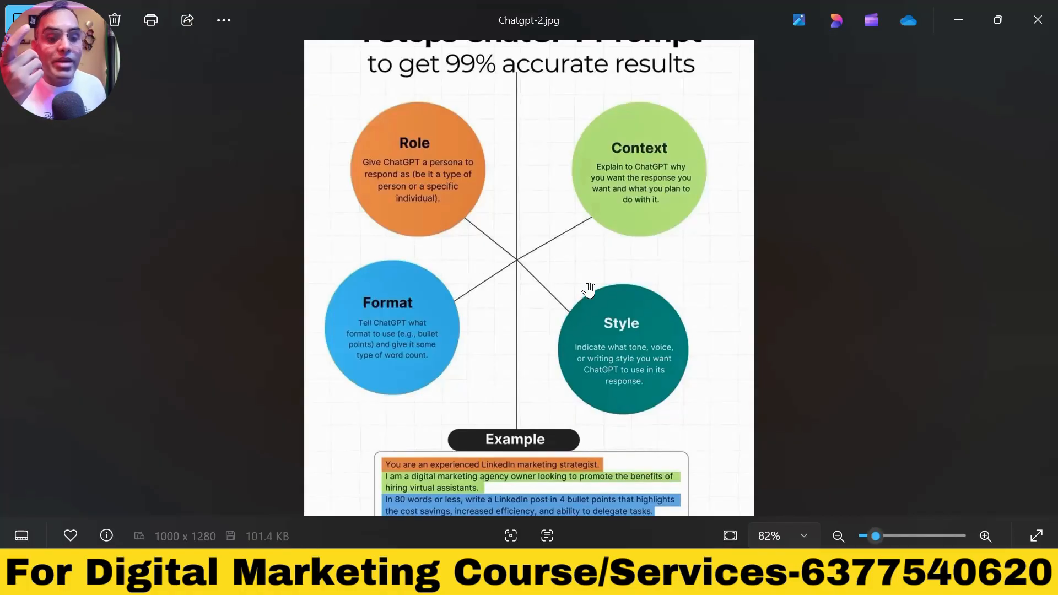
Zoom the Chatgpt-2.jpg infographic out from 82% to 68% so it fits entirely
scroll(588, 288, down, 2)
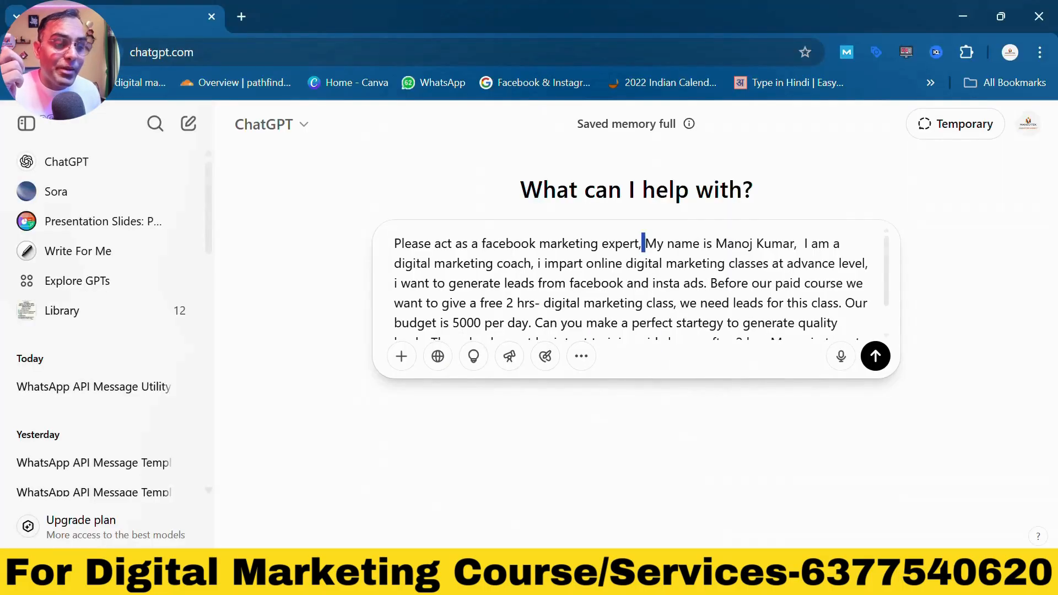
Send the finished Facebook lead-generation prompt to ChatGPT
scroll(684, 276, down, 1)
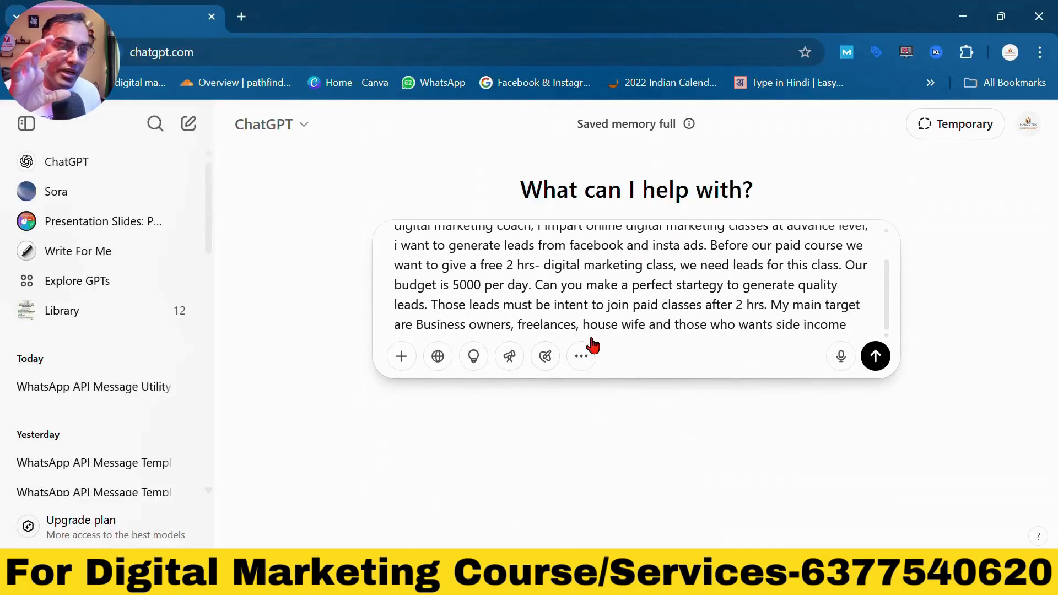
key(Return)
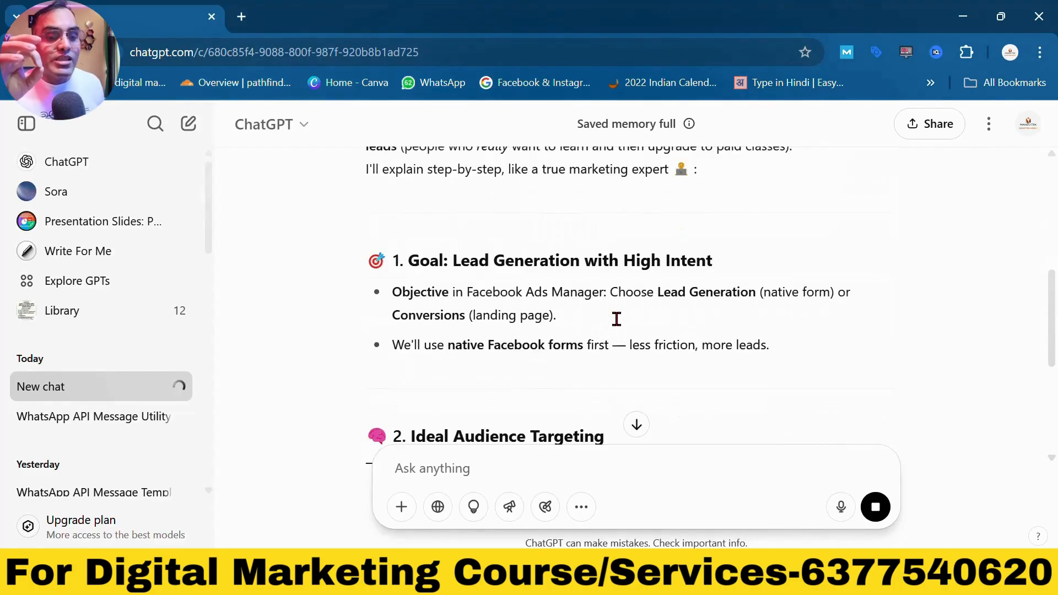
scroll(616, 316, down, 5)
scroll(620, 326, up, 3)
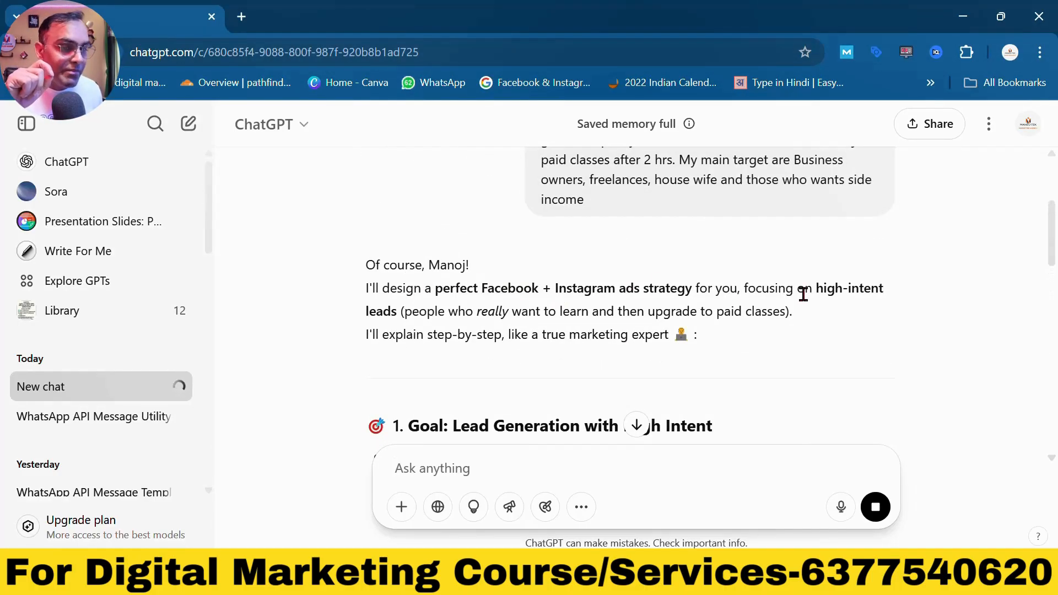
scroll(435, 326, down, 3)
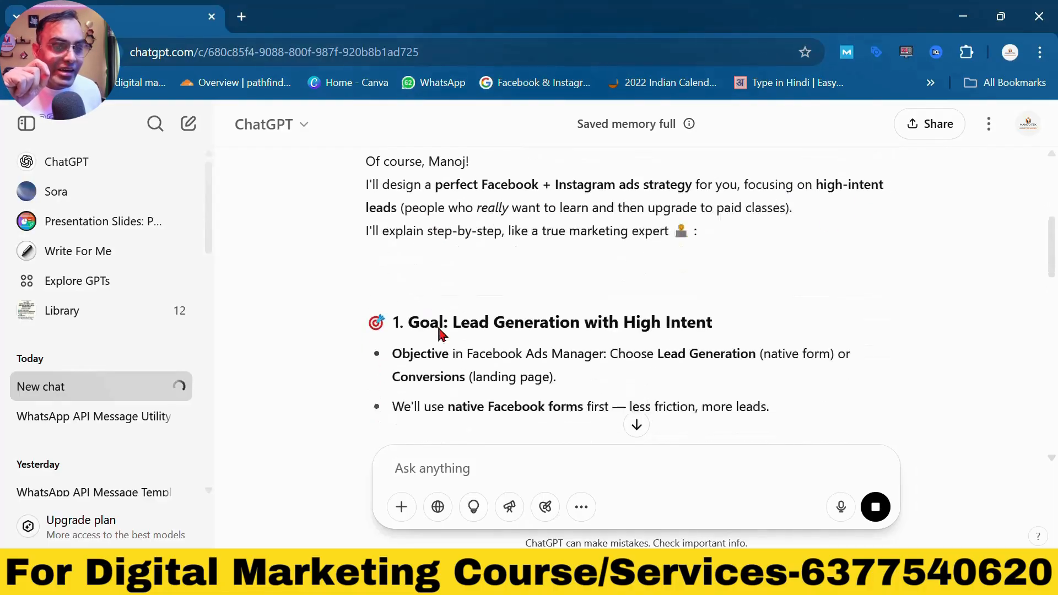
Highlight the Ads Manager objective and the Ideal Audience Targeting segments with their interests
drag(493, 299, 615, 296)
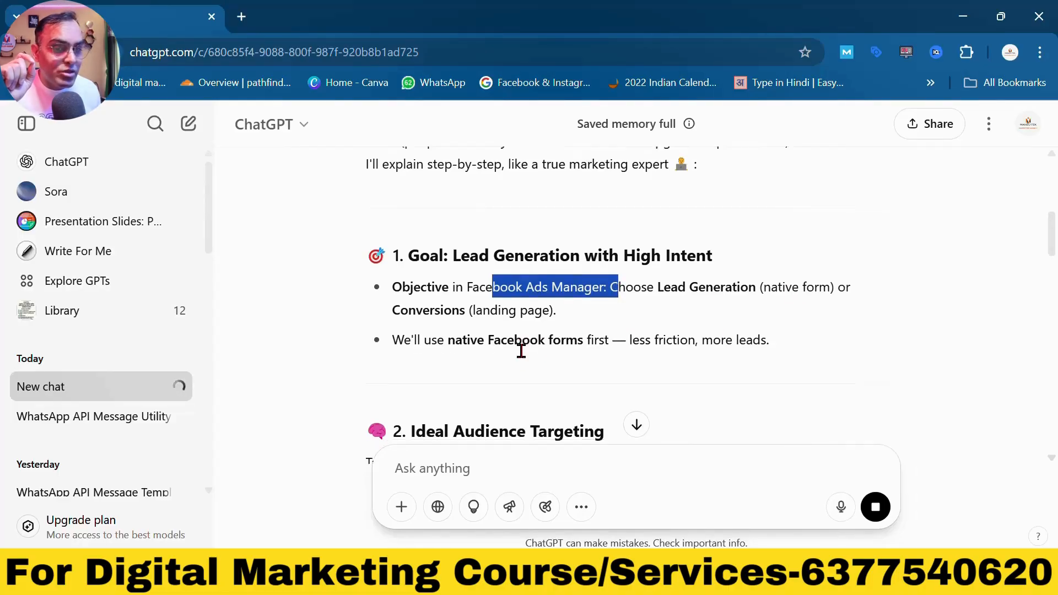
scroll(526, 331, down, 2)
scroll(534, 308, up, 1)
drag(608, 262, 702, 265)
scroll(697, 300, down, 3)
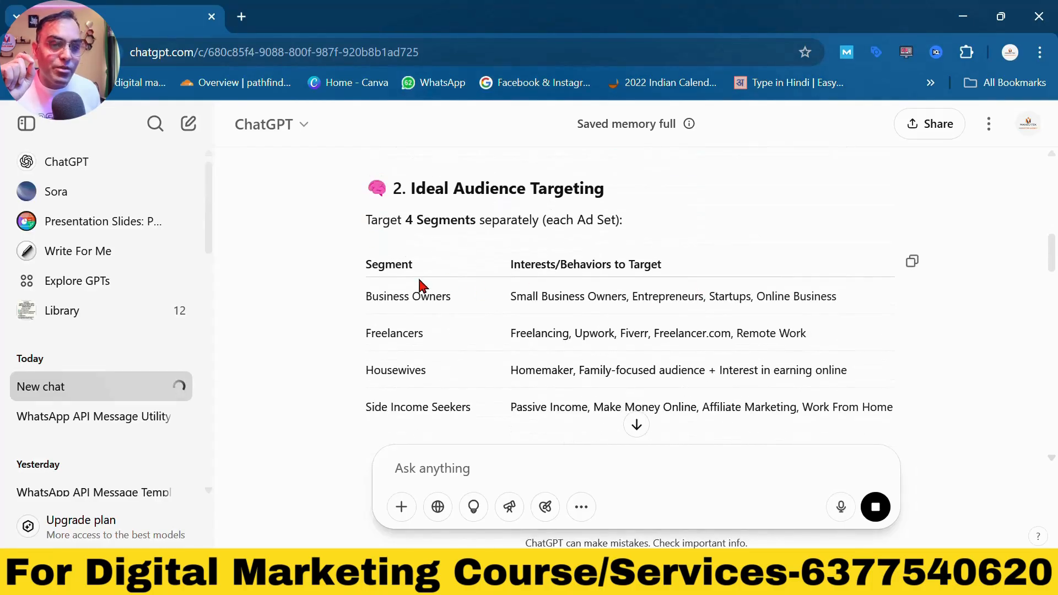
drag(402, 190, 595, 218)
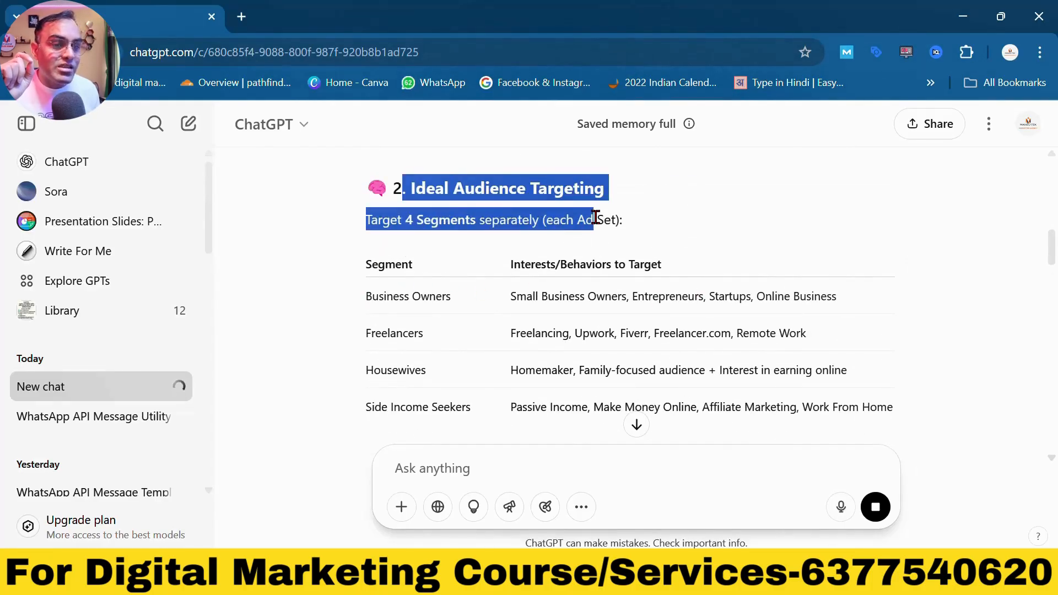
drag(366, 296, 445, 306)
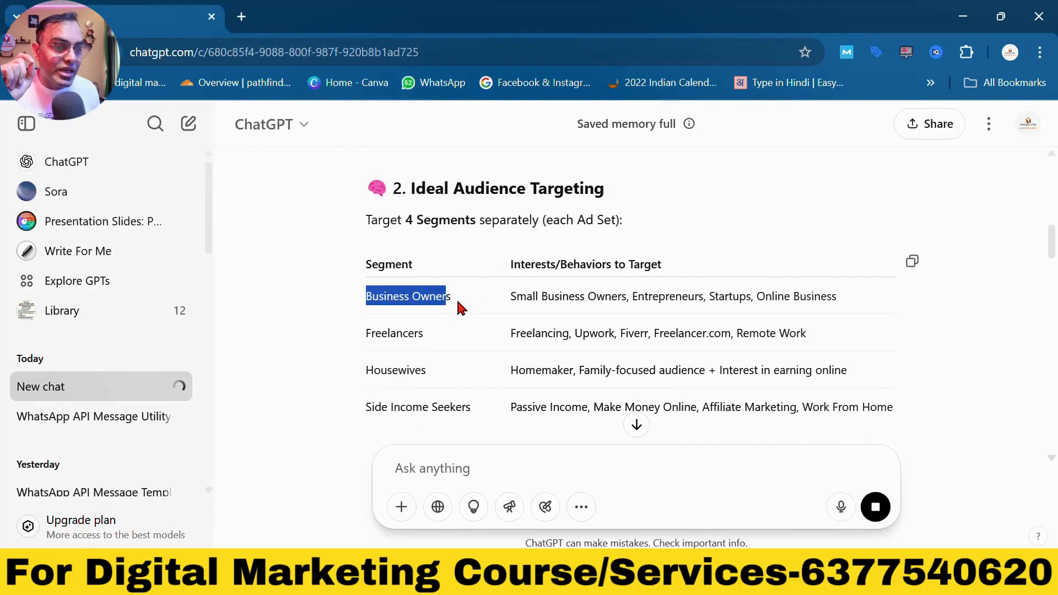
drag(511, 296, 713, 296)
drag(419, 333, 715, 333)
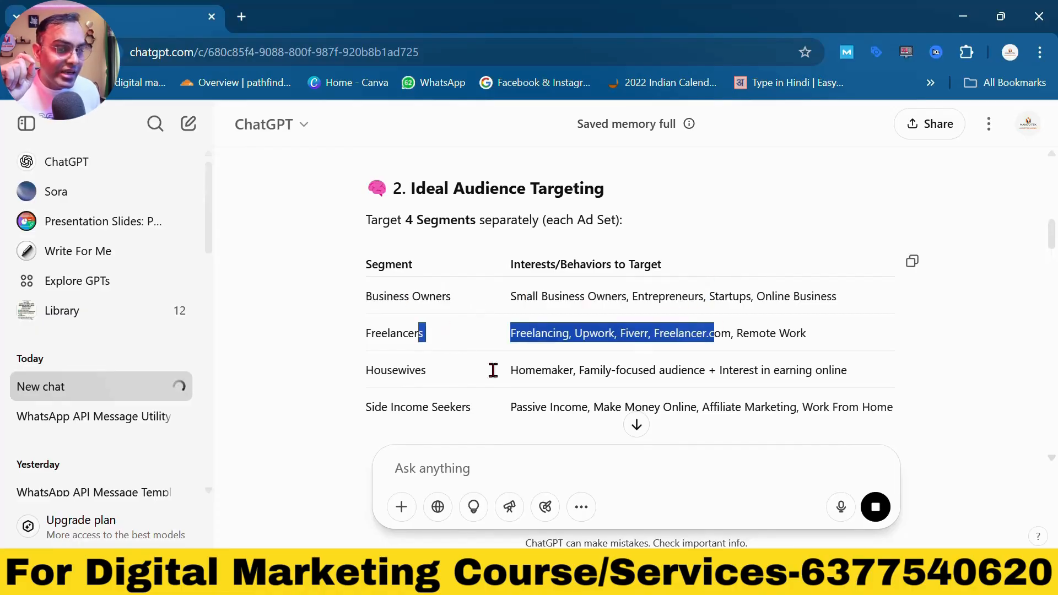
drag(494, 370, 728, 337)
drag(496, 404, 674, 383)
Highlight the age, language, location and device bullets and the FREE 2-Hour Masterclass headline, reading on to Creative Plan
scroll(670, 376, down, 3)
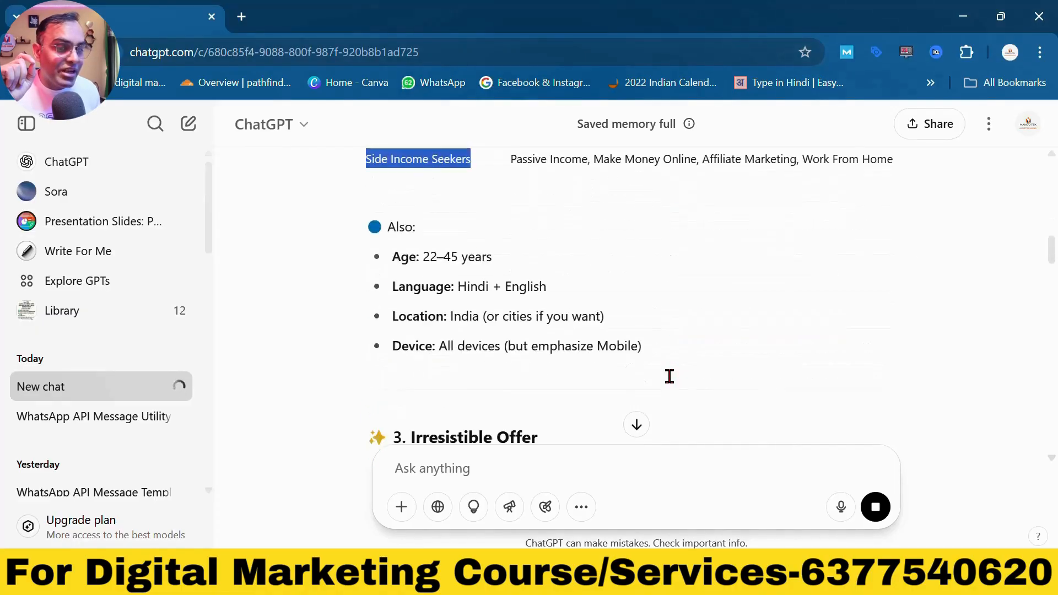
drag(390, 254, 642, 350)
scroll(642, 353, down, 2)
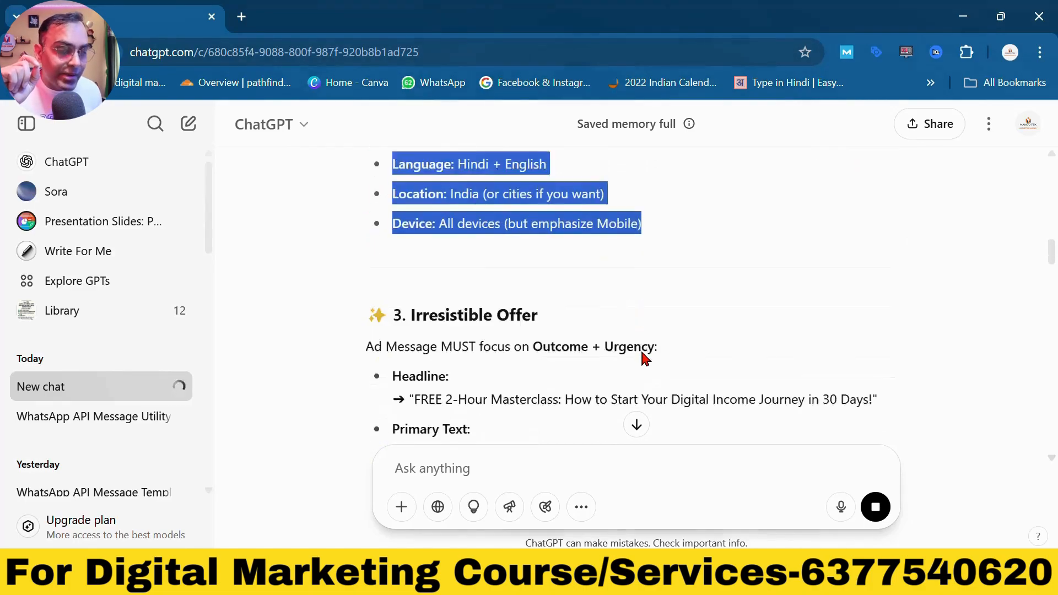
scroll(645, 359, down, 1)
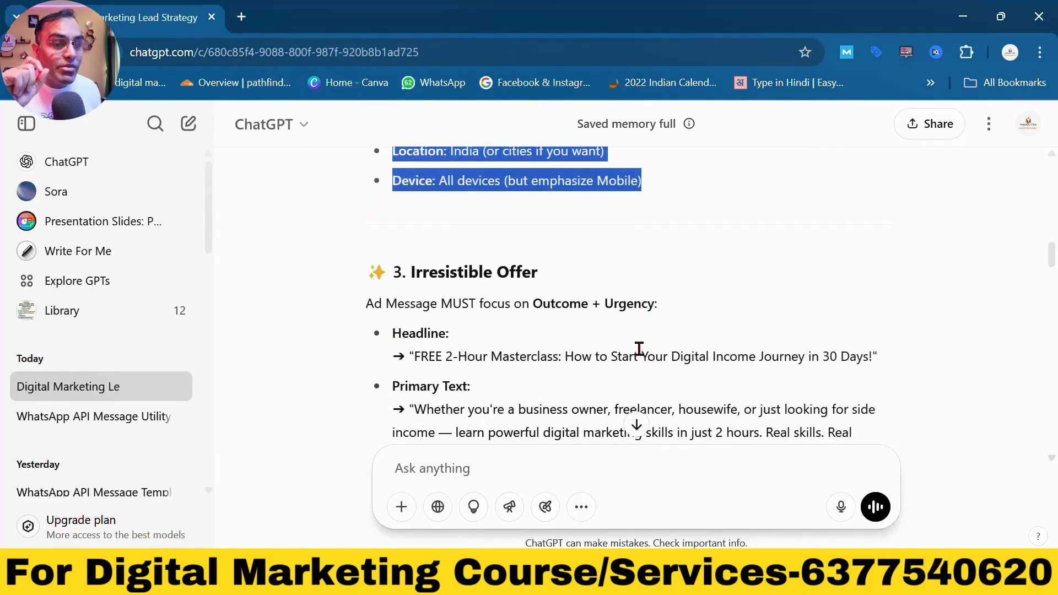
drag(415, 357, 766, 356)
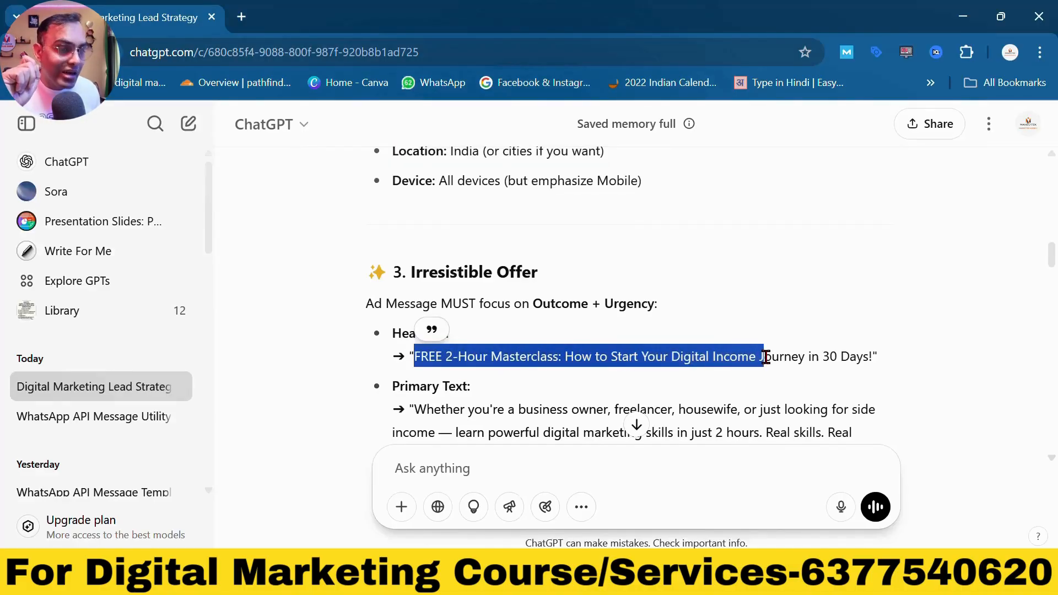
scroll(639, 380, down, 3)
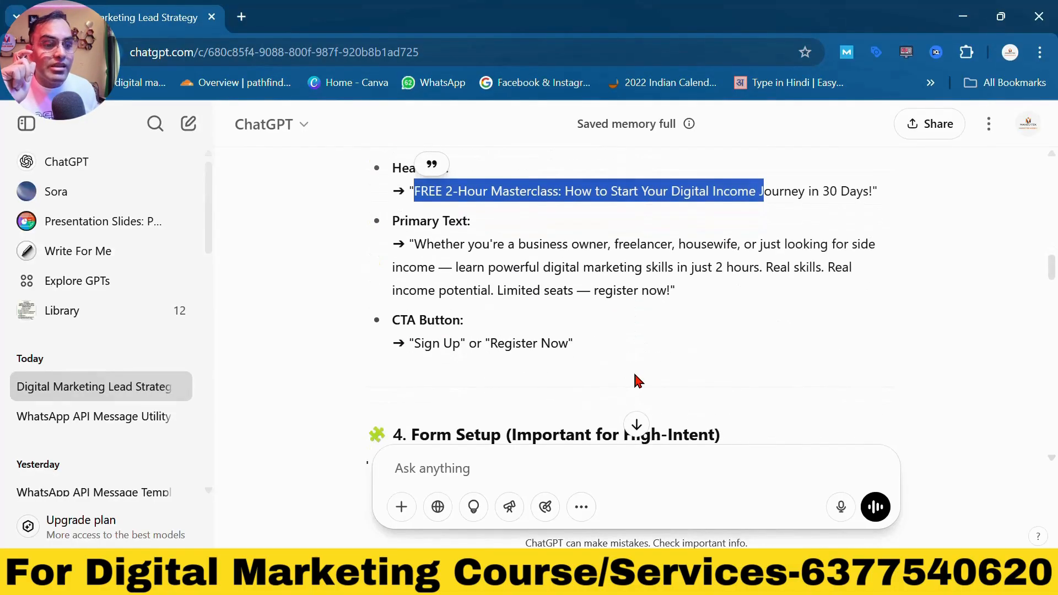
drag(425, 343, 535, 344)
scroll(534, 349, down, 3)
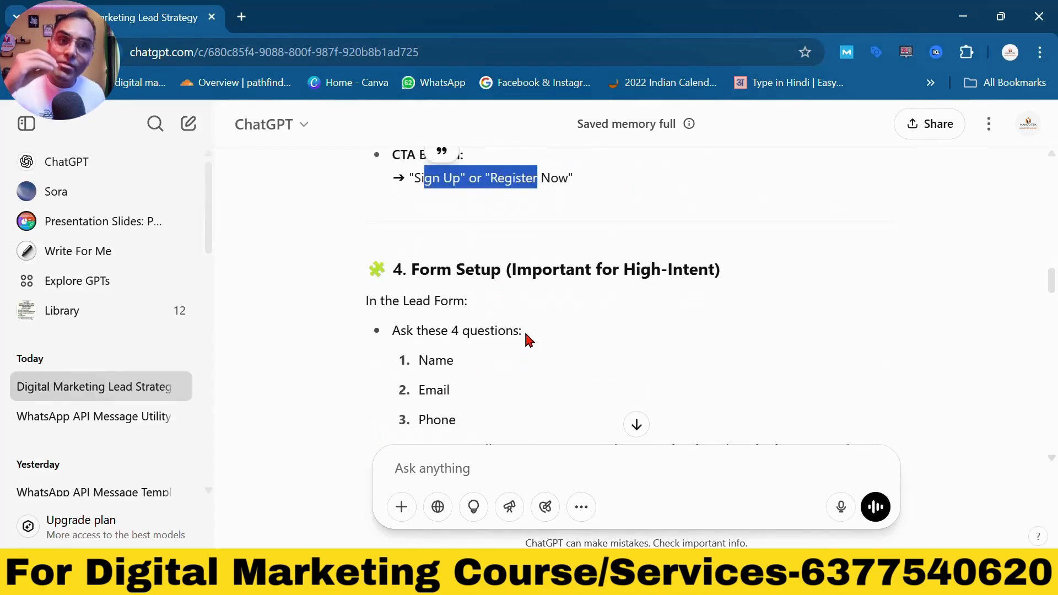
scroll(528, 340, down, 3)
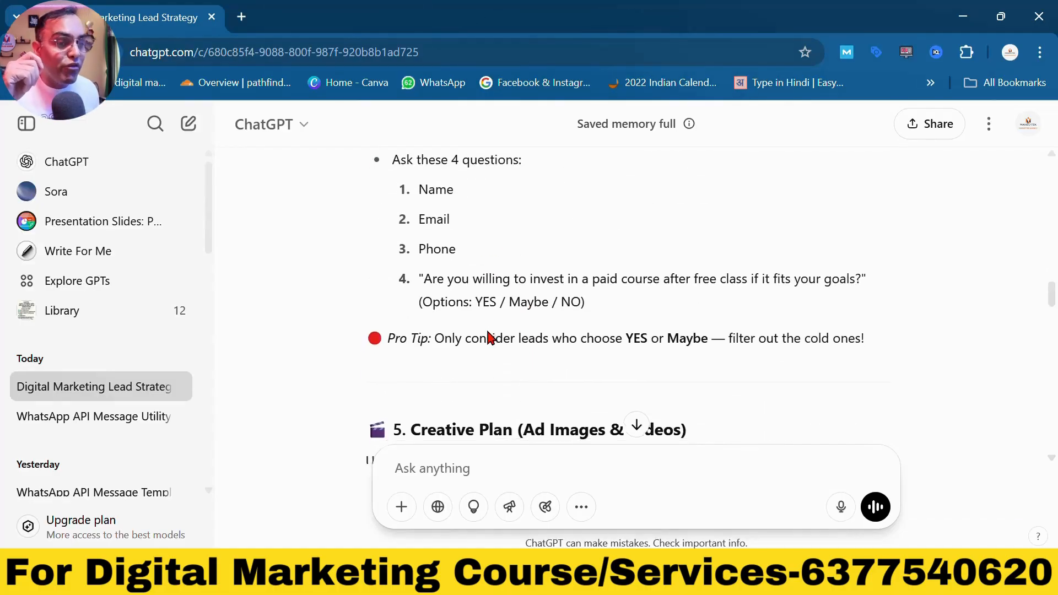
scroll(489, 339, down, 2)
scroll(489, 339, down, 3)
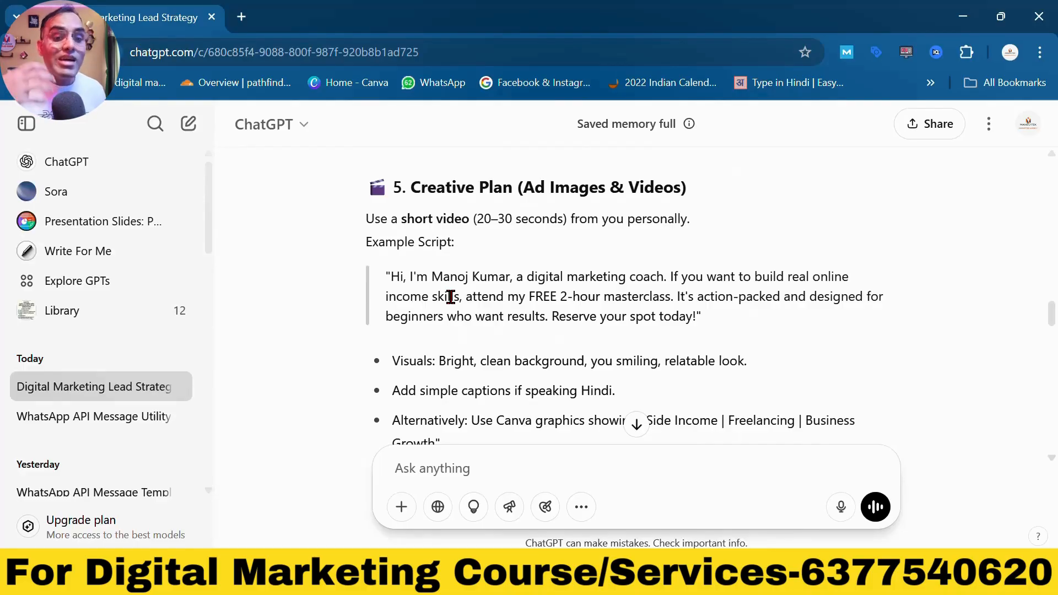
scroll(450, 296, down, 3)
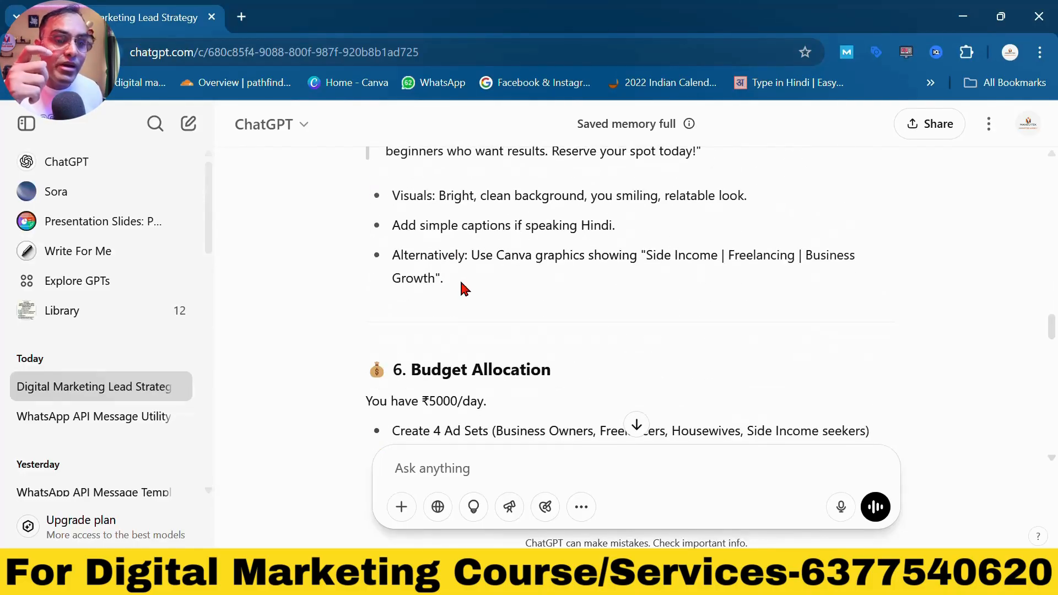
scroll(469, 298, down, 2)
scroll(486, 324, down, 2)
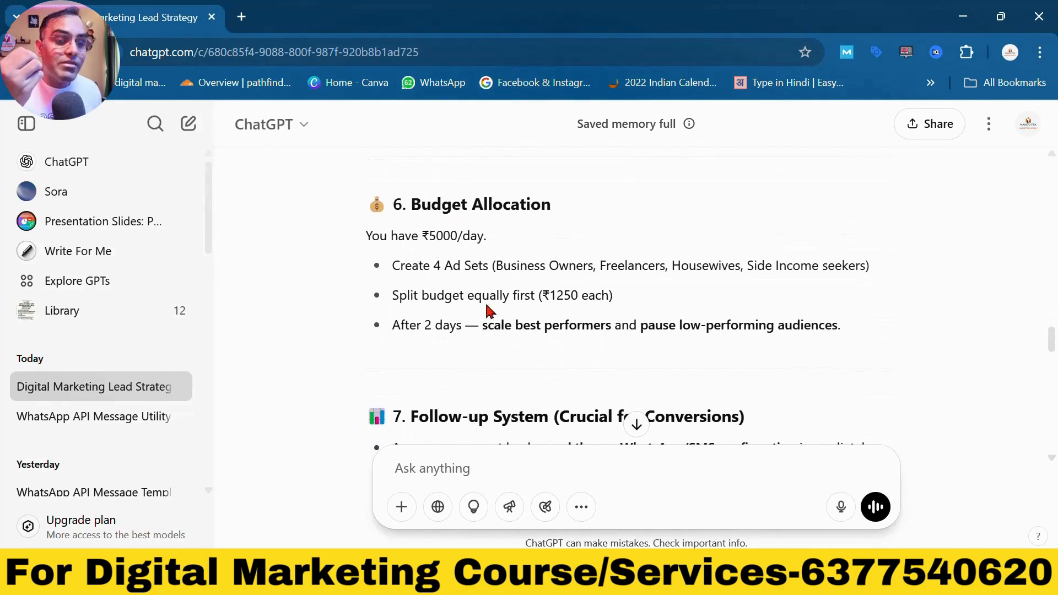
drag(403, 261, 872, 267)
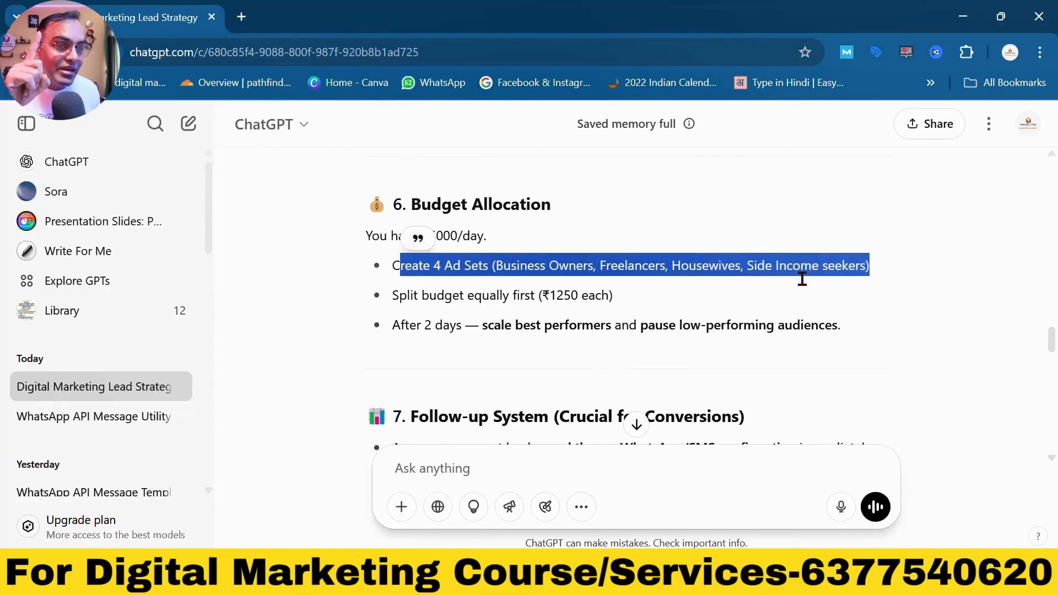
drag(557, 296, 602, 298)
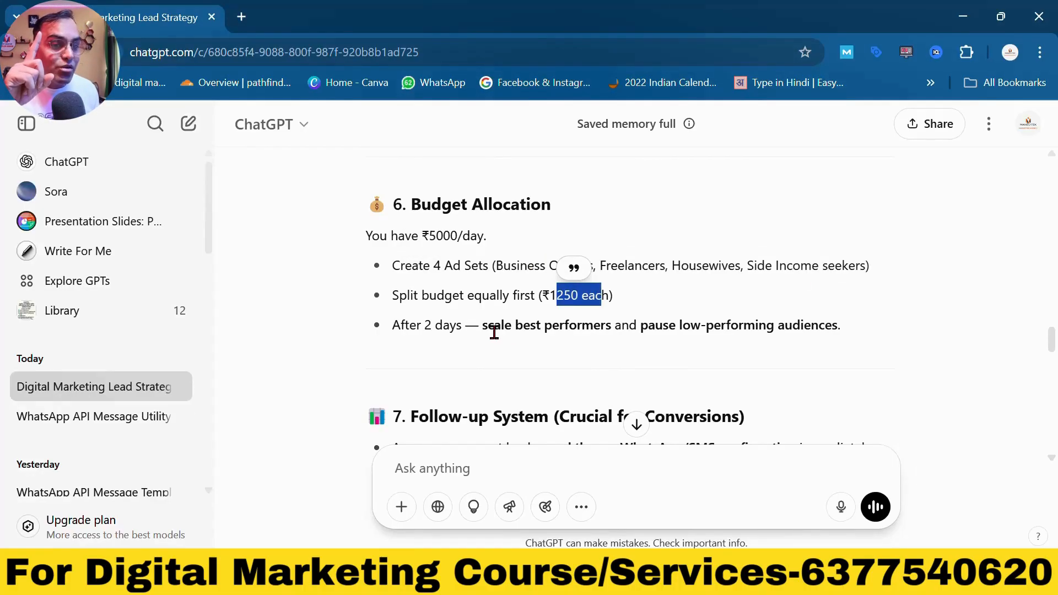
drag(489, 325, 547, 339)
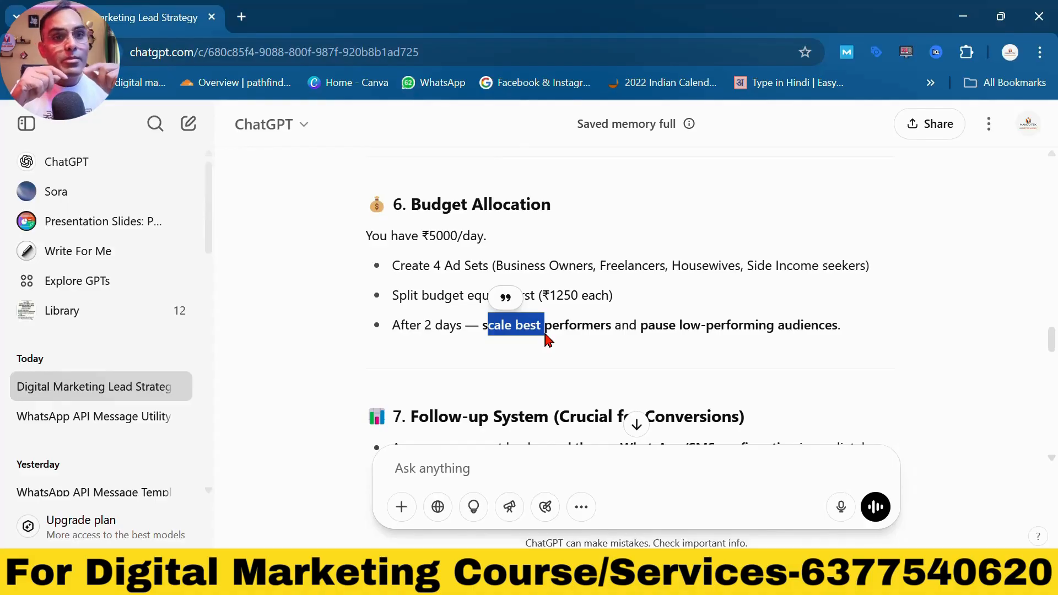
scroll(547, 339, down, 3)
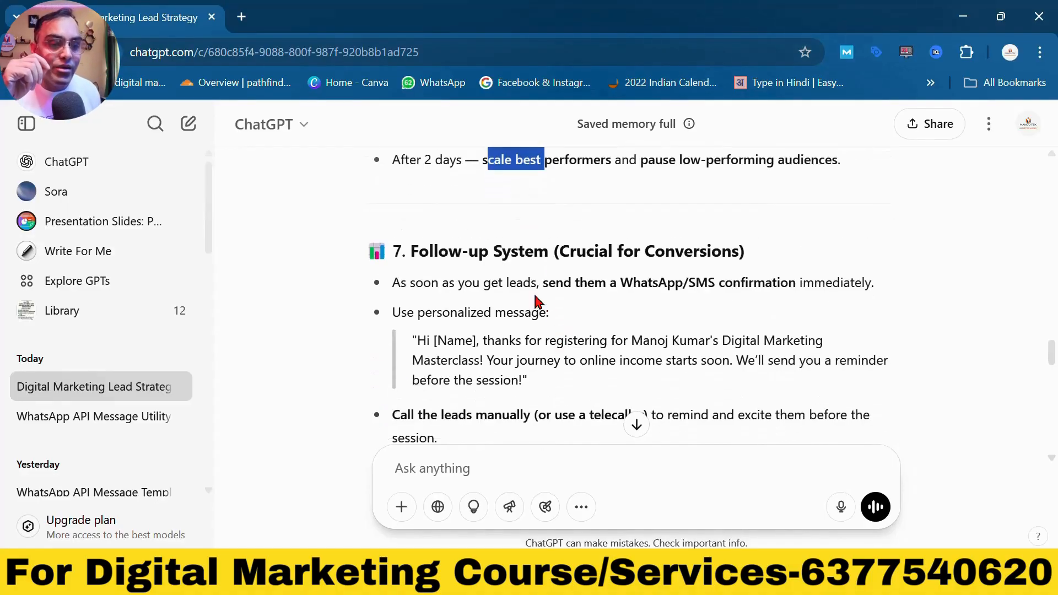
click(593, 280)
drag(593, 280, 675, 282)
scroll(656, 287, down, 3)
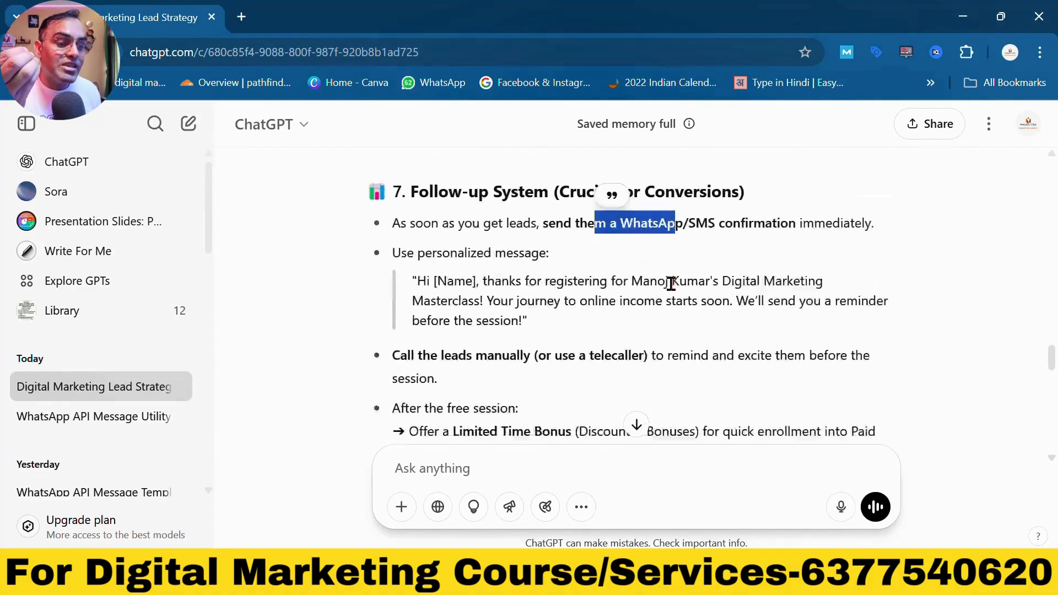
drag(448, 276, 512, 251)
scroll(524, 226, down, 5)
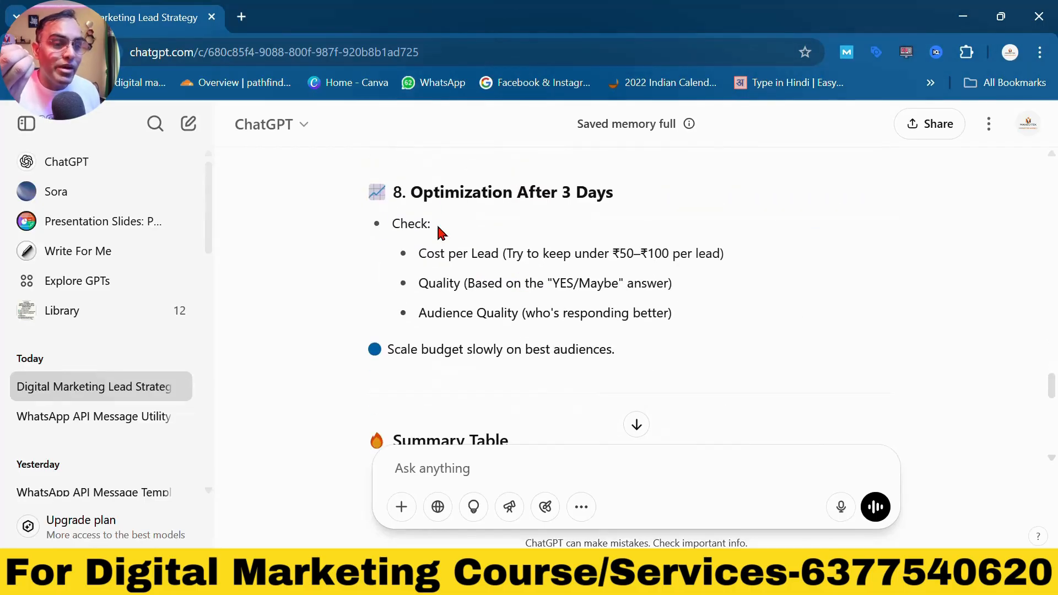
drag(437, 198, 475, 284)
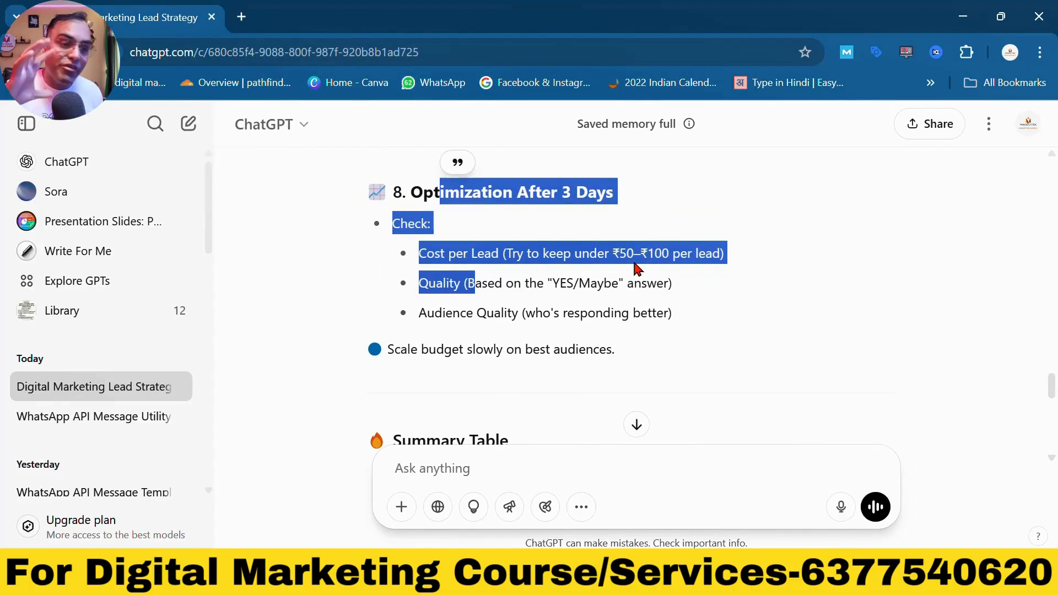
scroll(638, 305, down, 2)
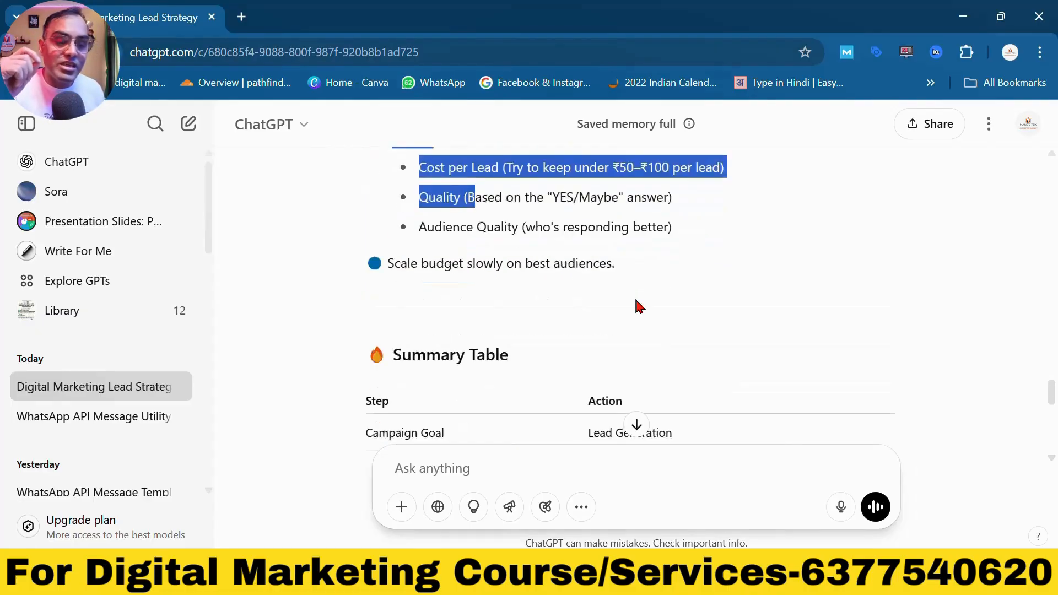
scroll(638, 306, down, 4)
scroll(588, 217, down, 2)
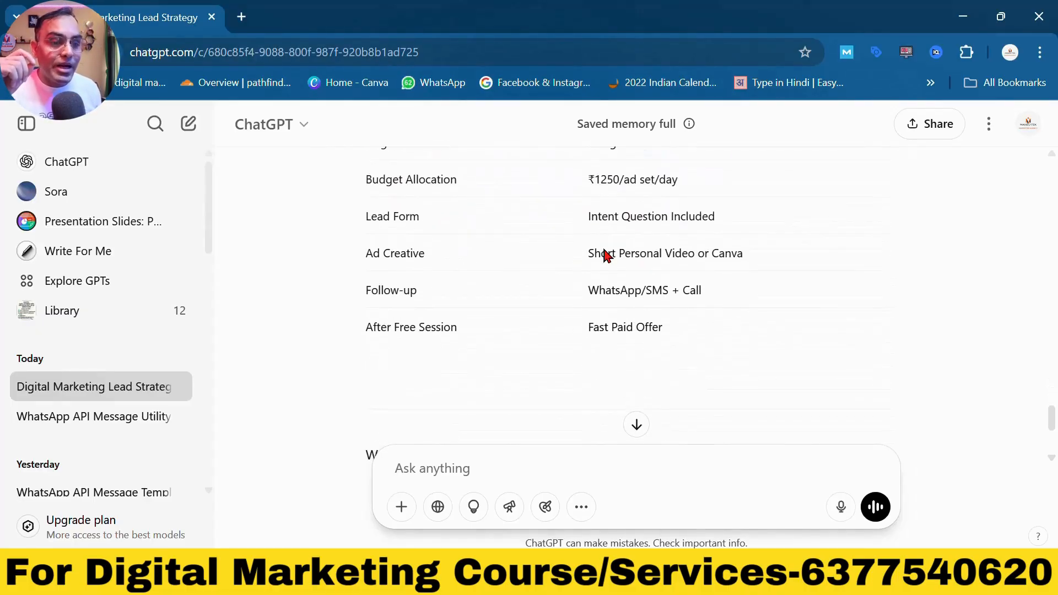
scroll(629, 286, down, 3)
scroll(609, 283, down, 1)
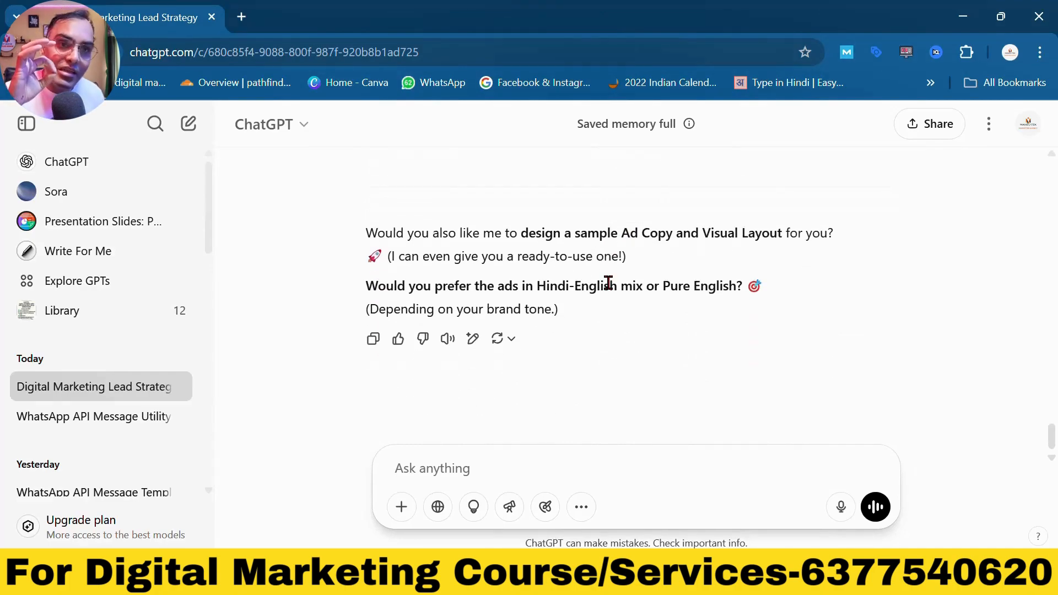
Bring up the Chatgpt-2.jpg '4 Steps ChatGPT Prompt' infographic in Photos
click(708, 581)
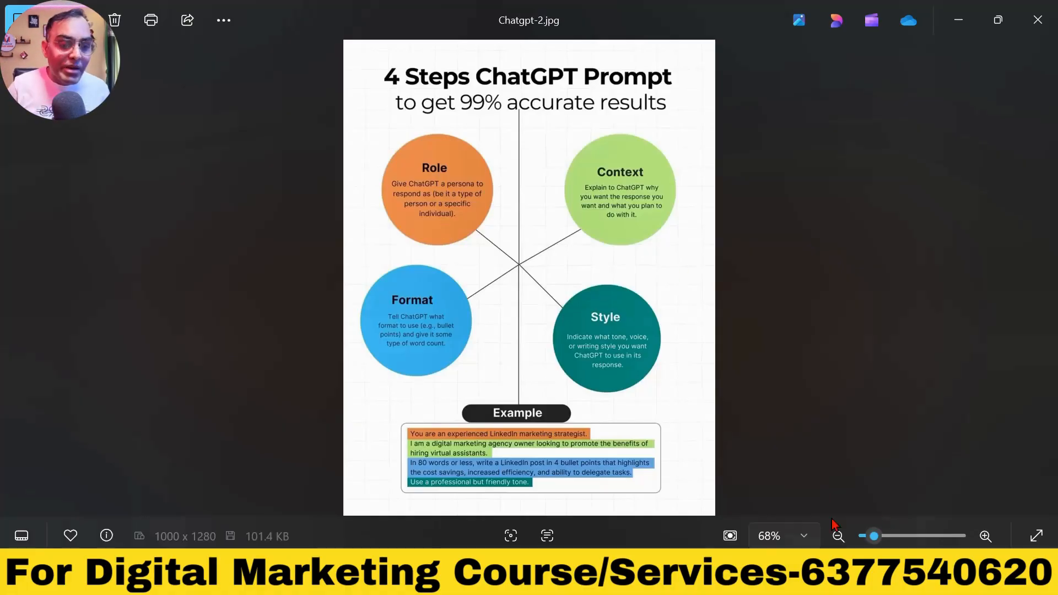
Send ChatGPT 'Please write a follow up message in hindi to be sent my leads'
click(741, 578)
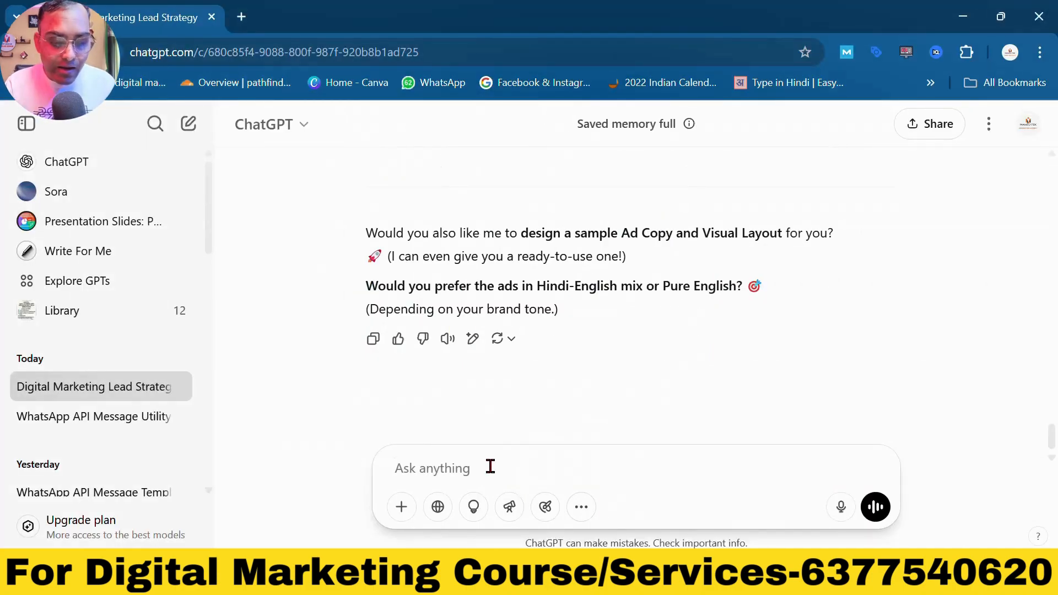
text(W)
key(BackSpace)
text(Ple)
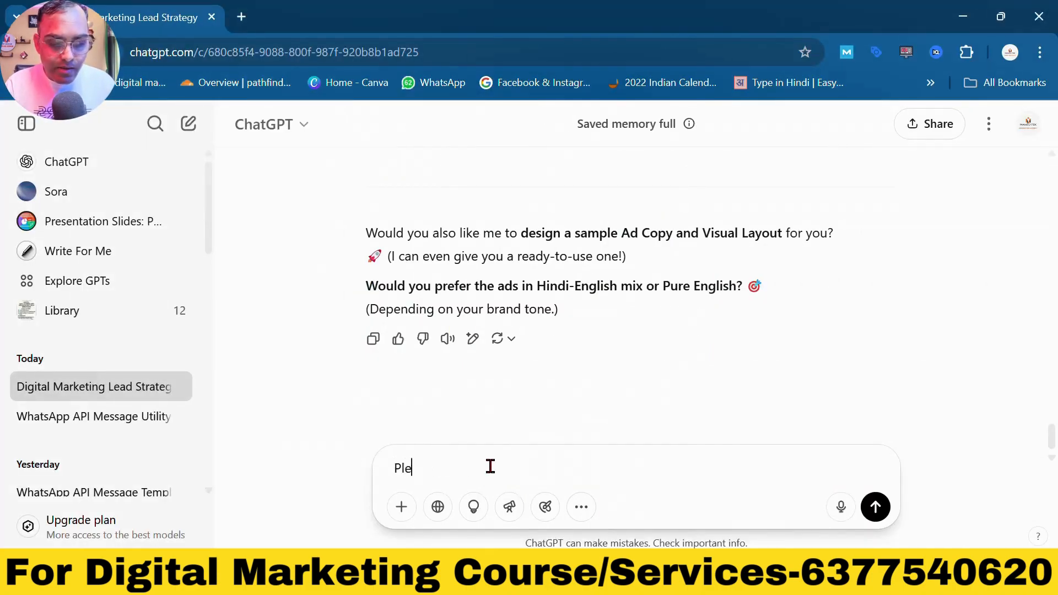
text(ase wr)
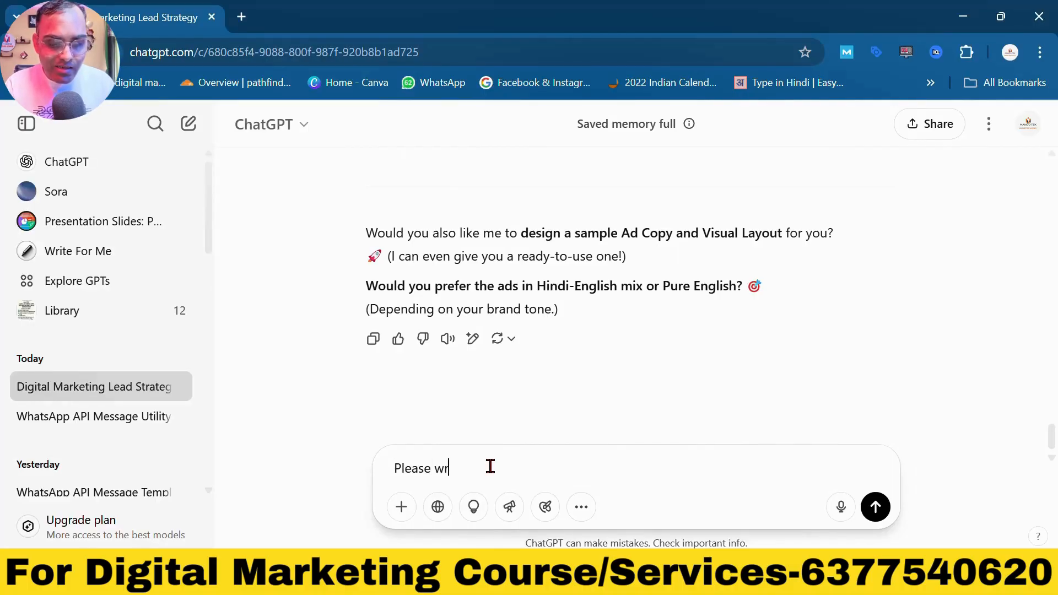
text(ite a foll)
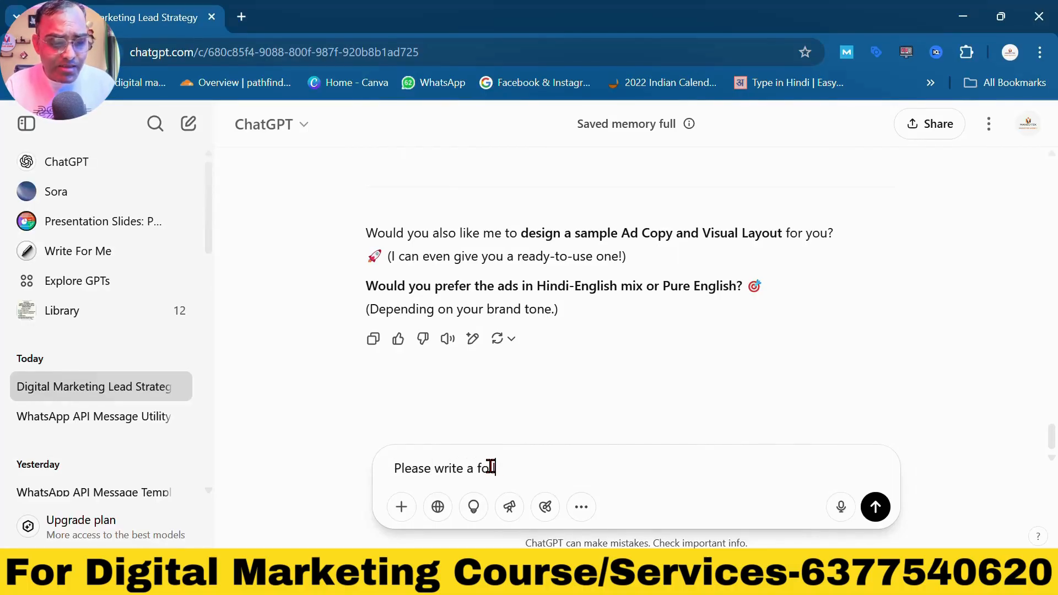
text(o)
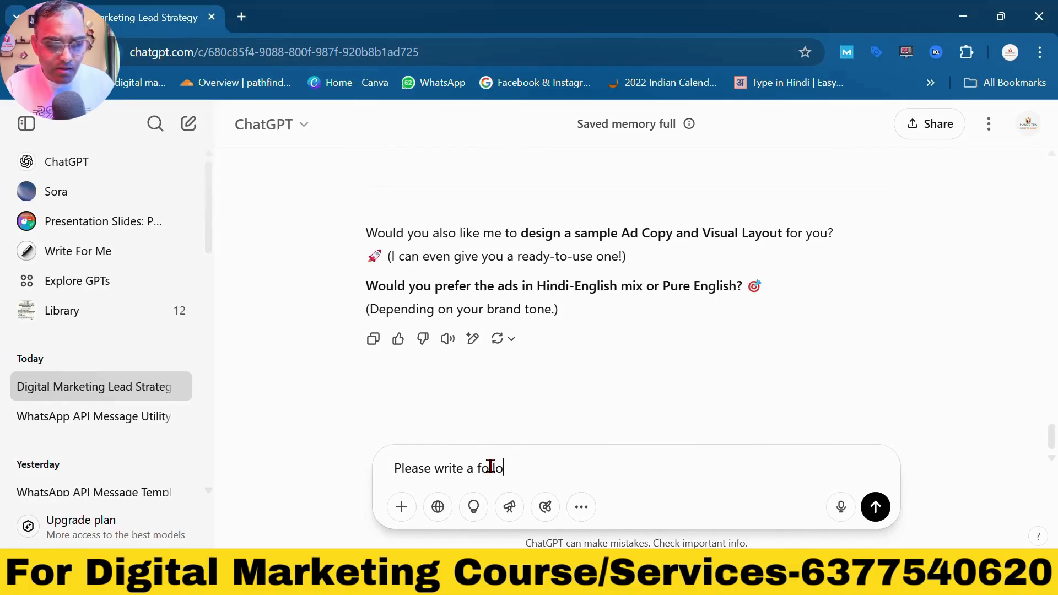
text(w up me)
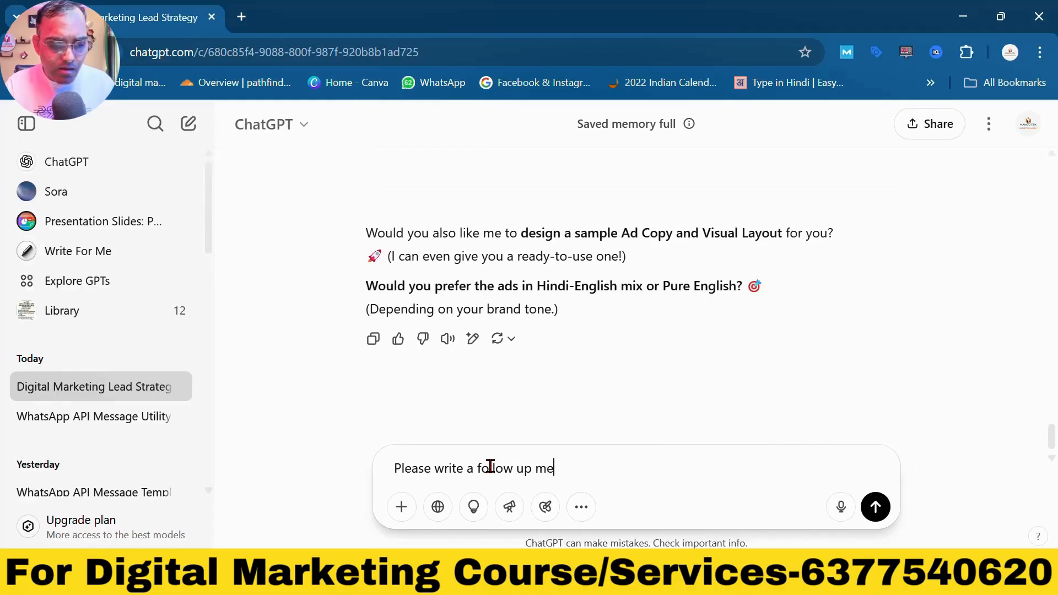
text(ssage in hidi)
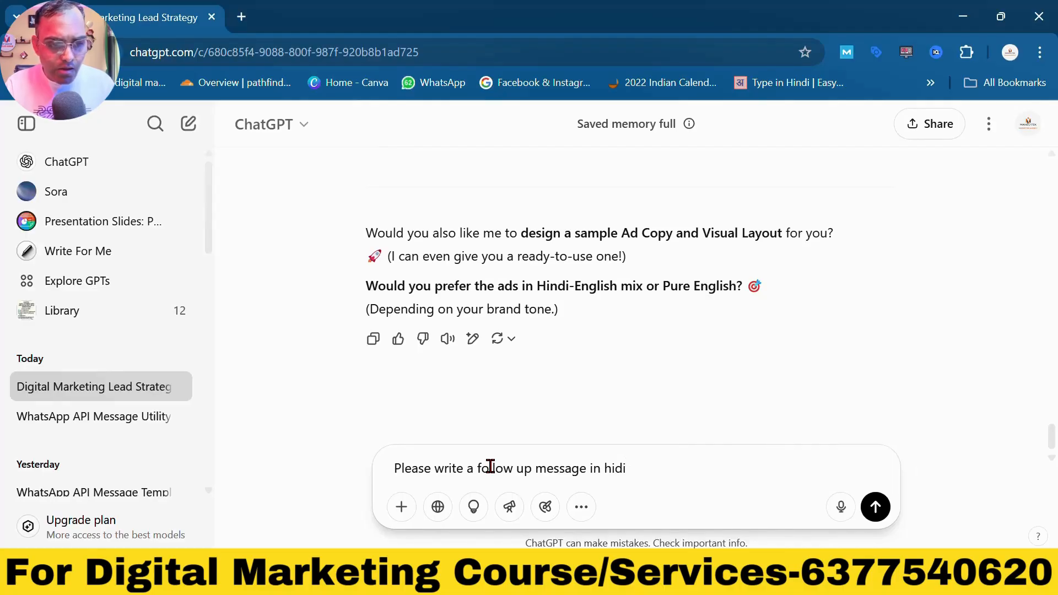
key(BackSpace)
key(BackSpace)
text(ndi to se)
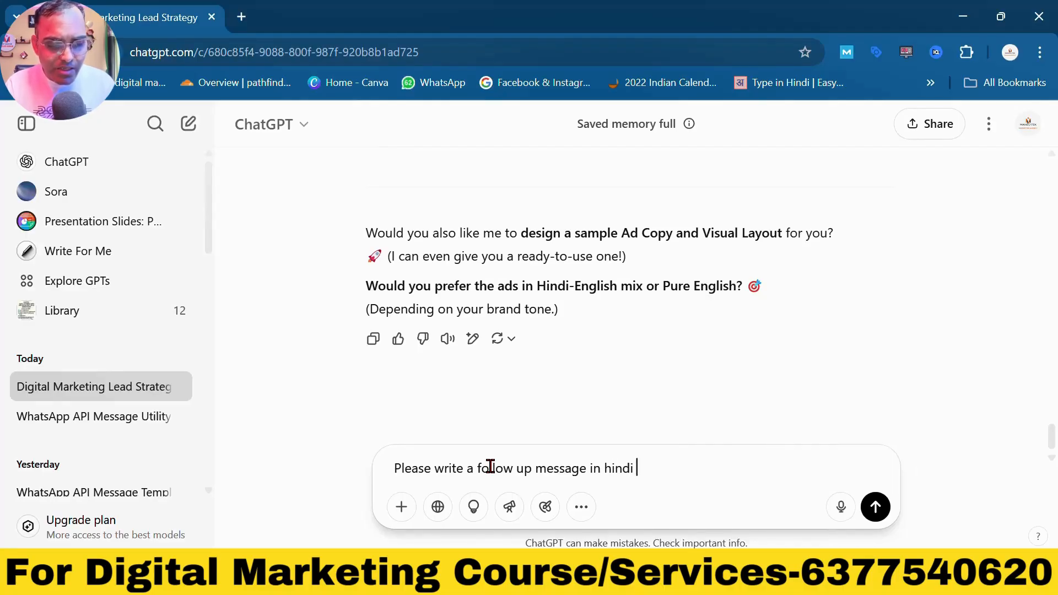
text(n)
key(BackSpace)
key(BackSpace)
key(BackSpace)
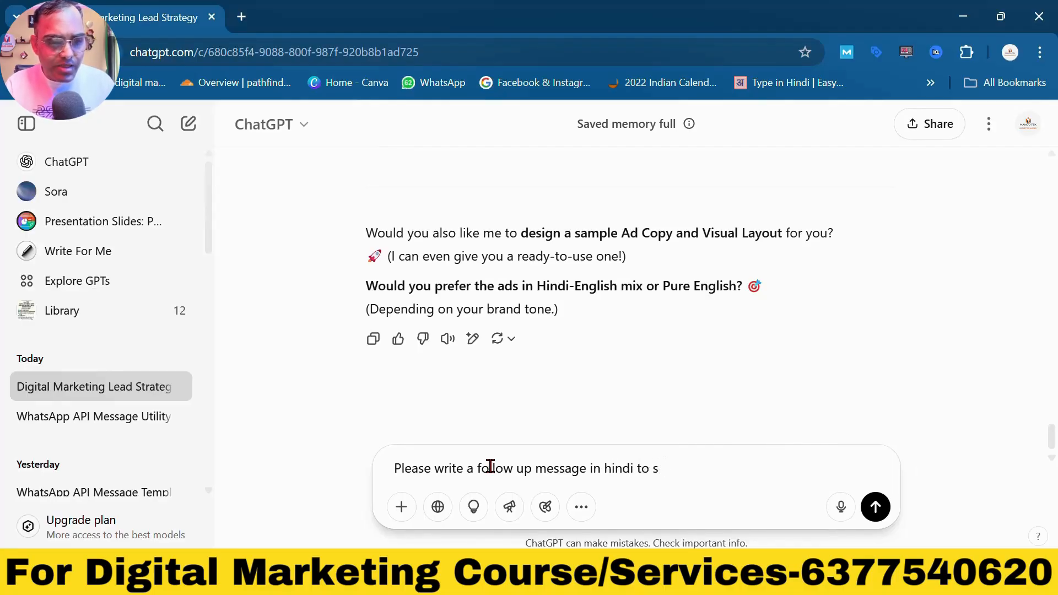
text(be sent)
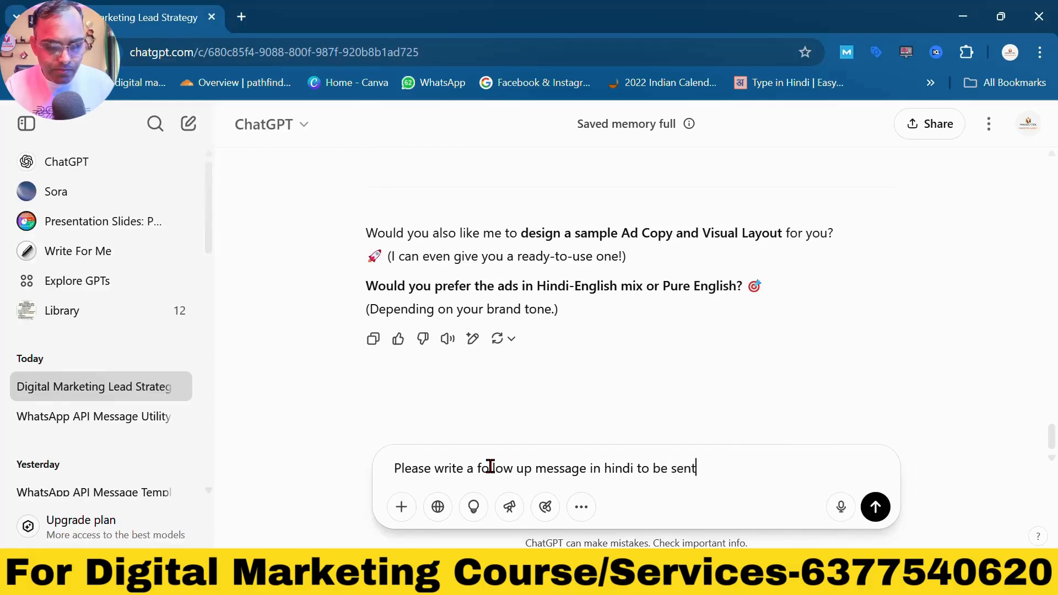
text( my leads)
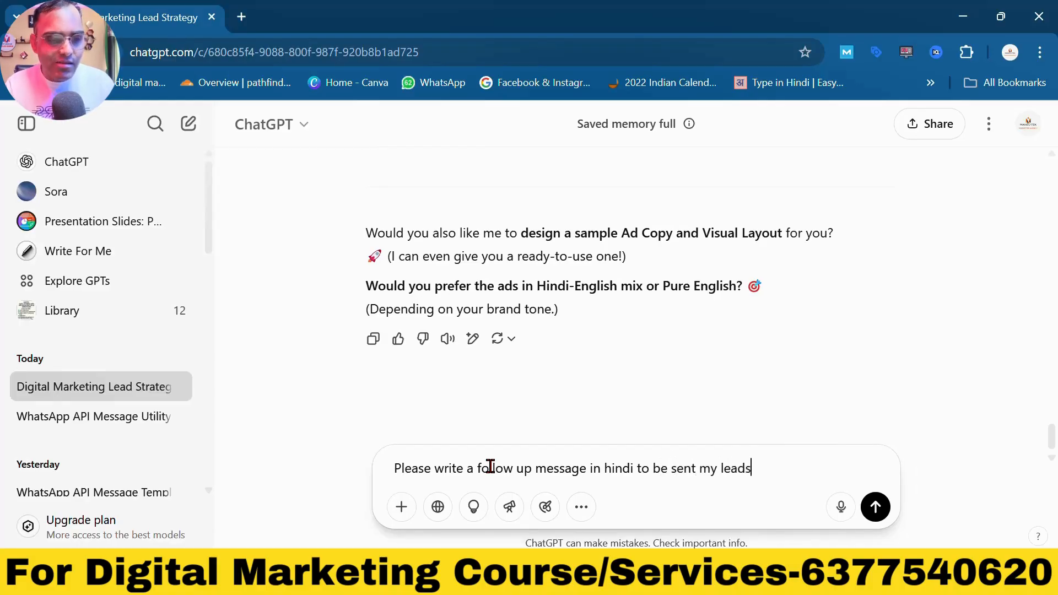
key(Return)
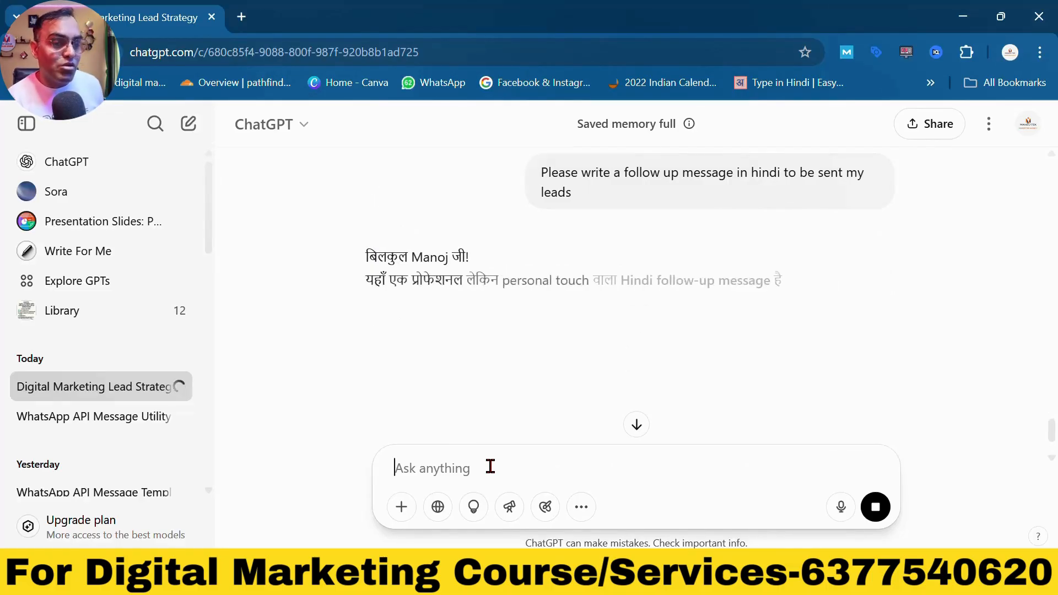
Scroll through ChatGPT's Hindi follow-up message draft about the free masterclass
scroll(543, 418, down, 3)
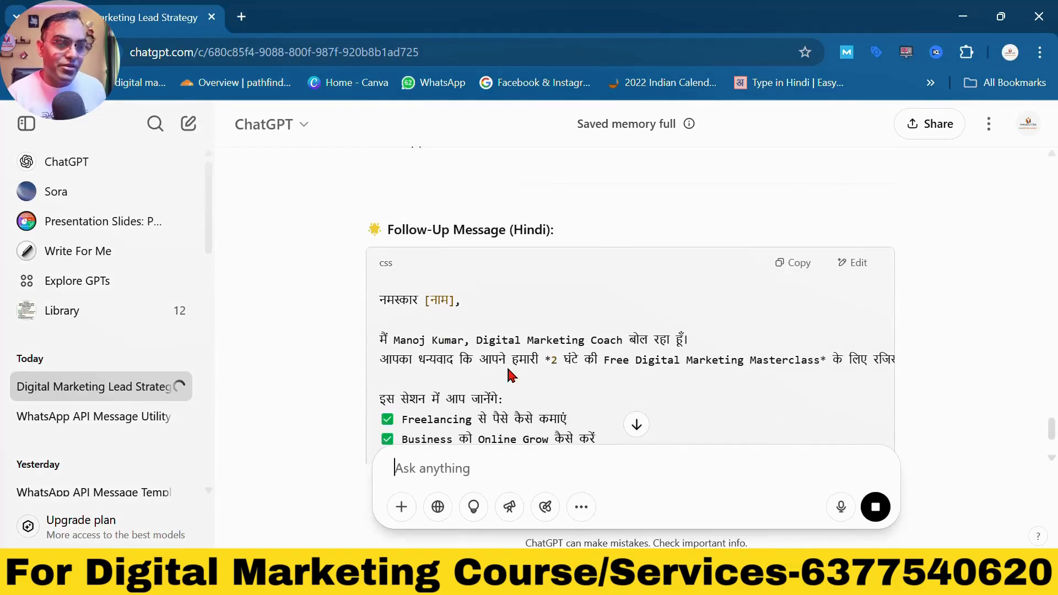
scroll(499, 372, down, 2)
scroll(499, 373, up, 2)
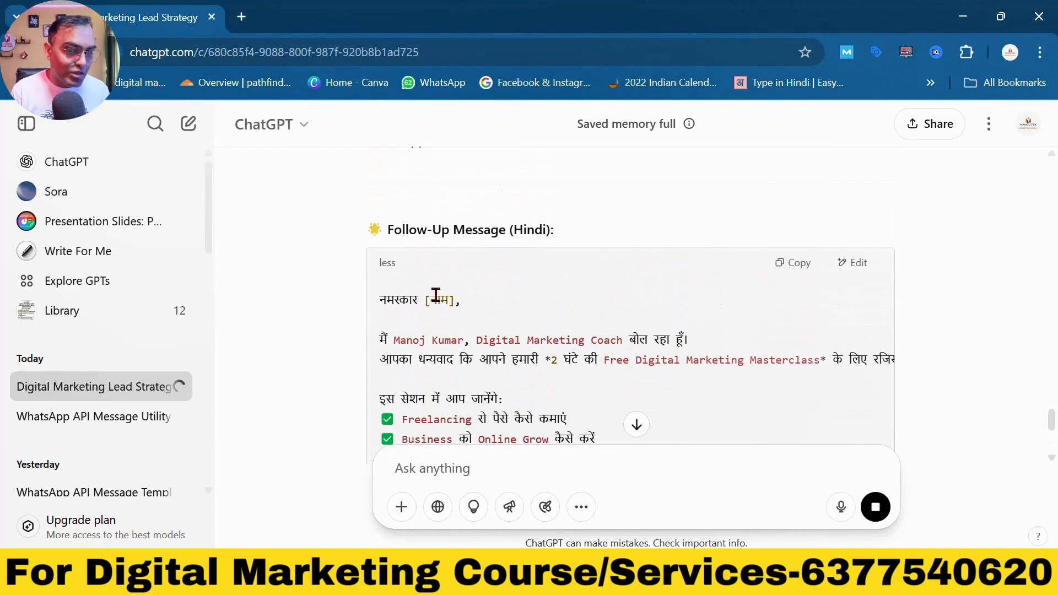